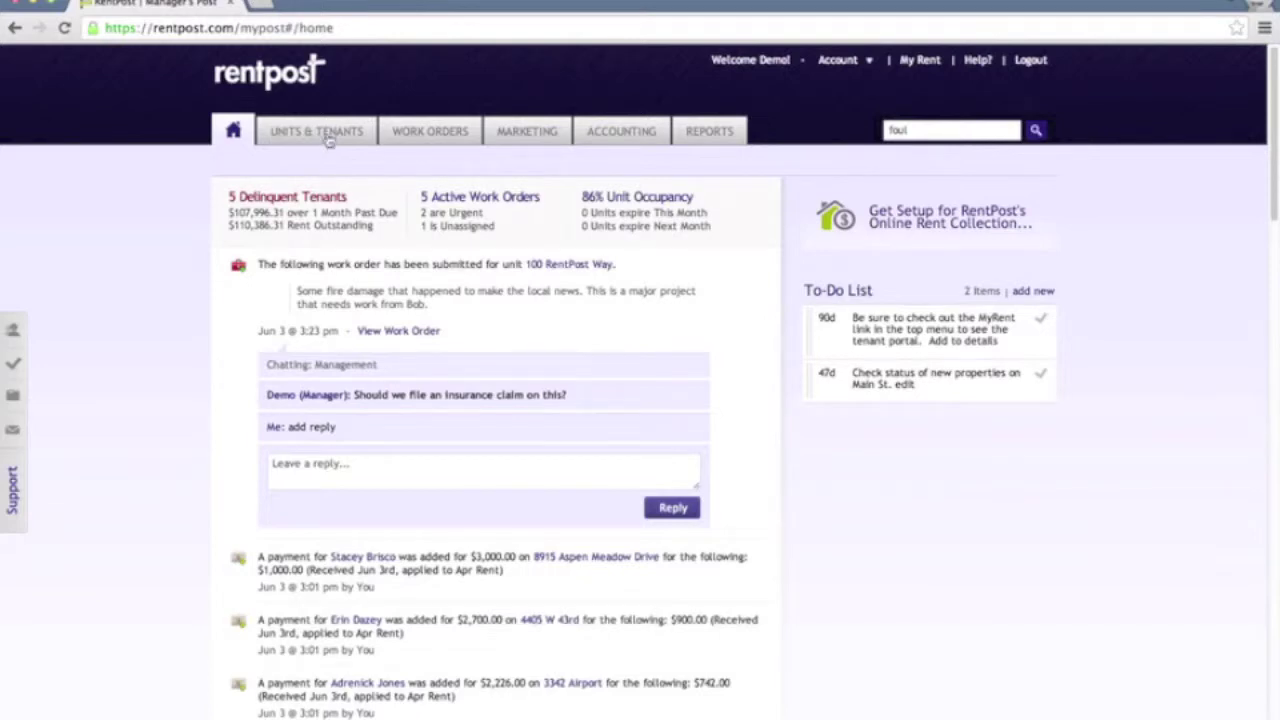
Show the Units & Tenants list of 99 units with stats, and focus the filter box
click(329, 140)
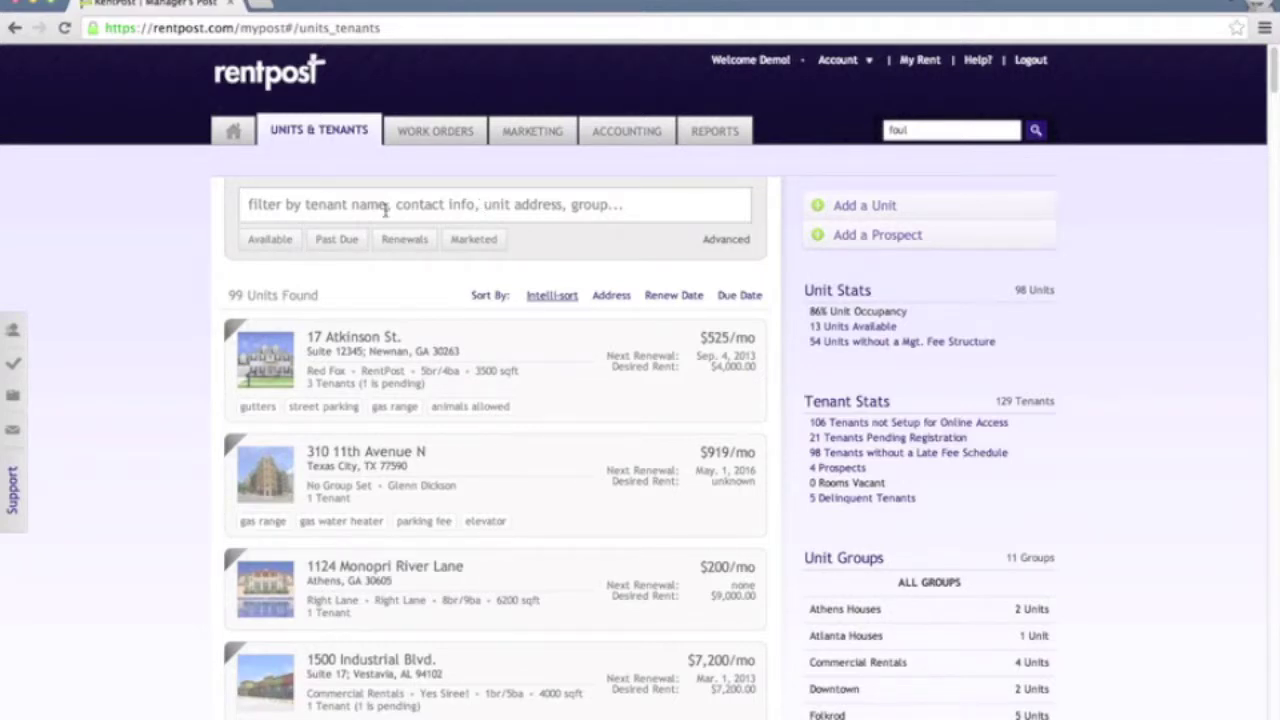
click(531, 207)
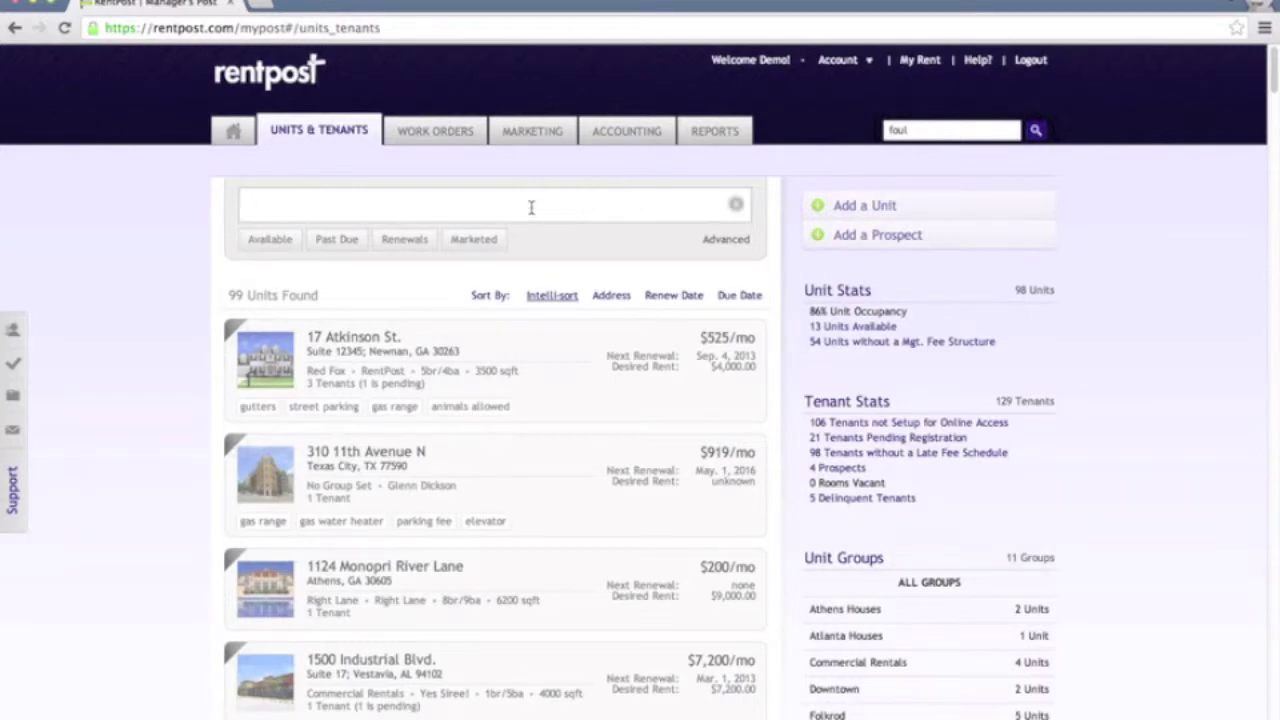
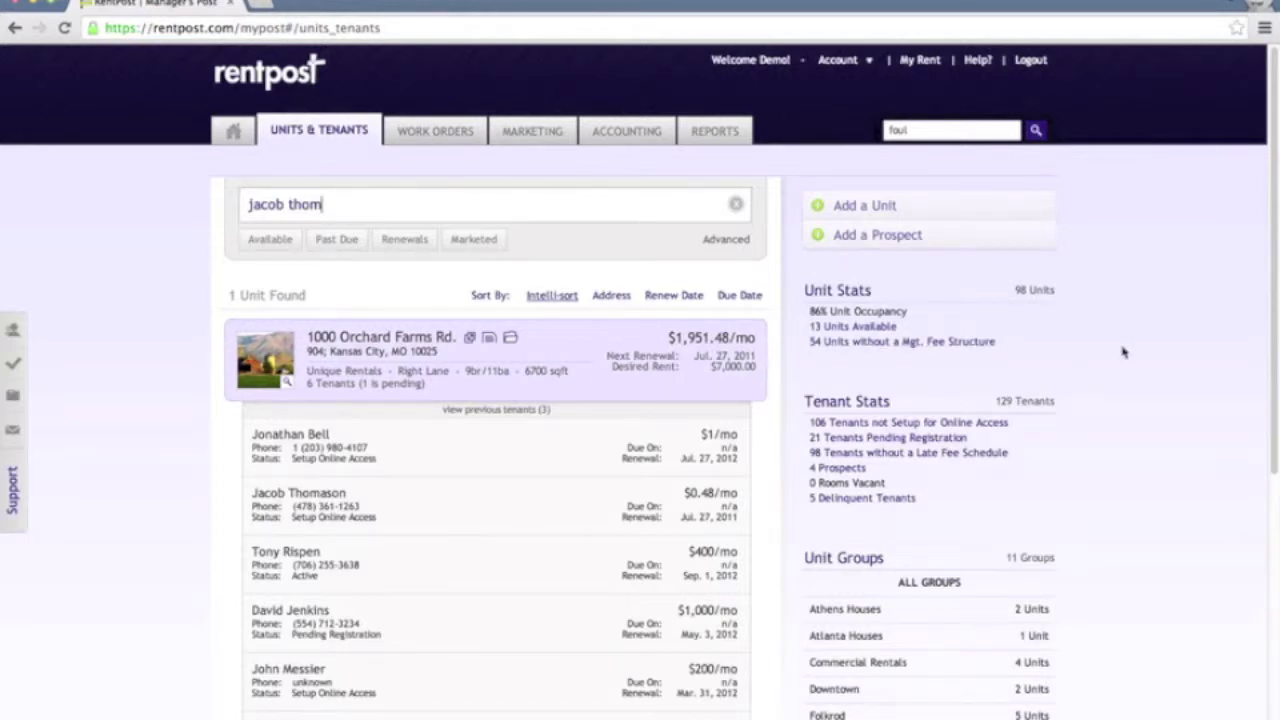
Filter units by the tenant's name, select the matching tenant, then clear the filter
scroll(1124, 352, down, 1)
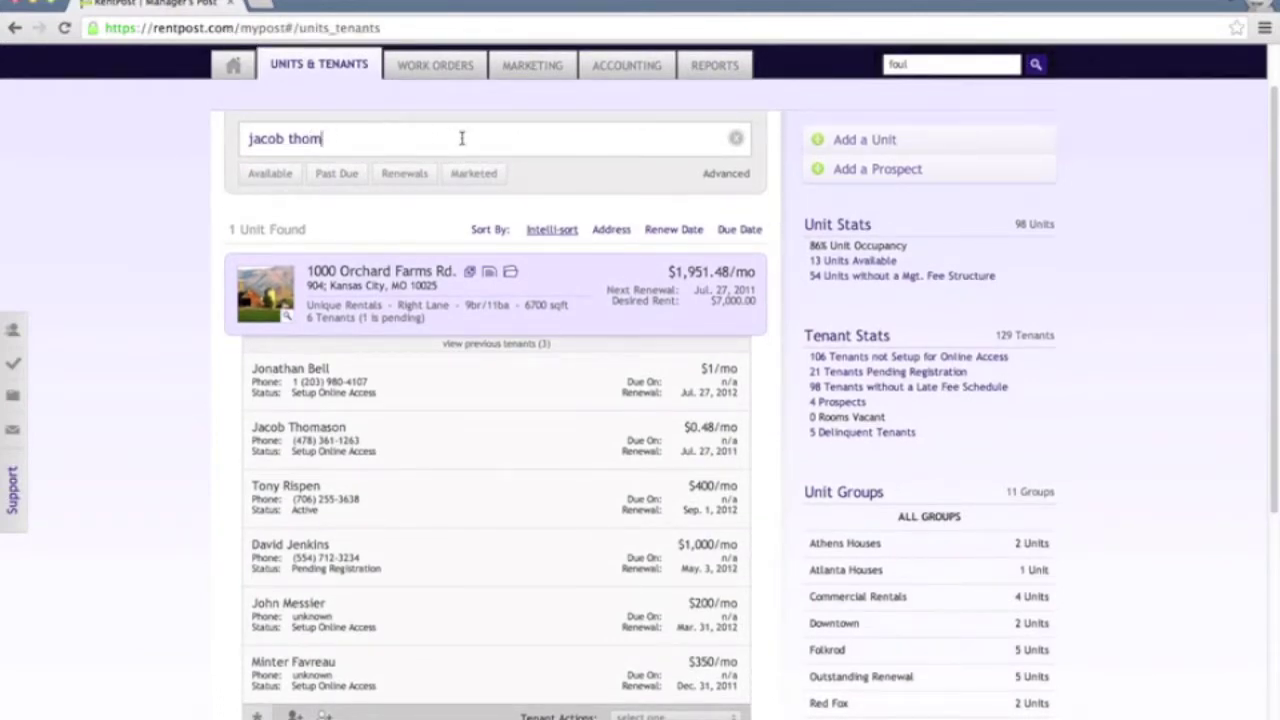
mouse_move(631, 303)
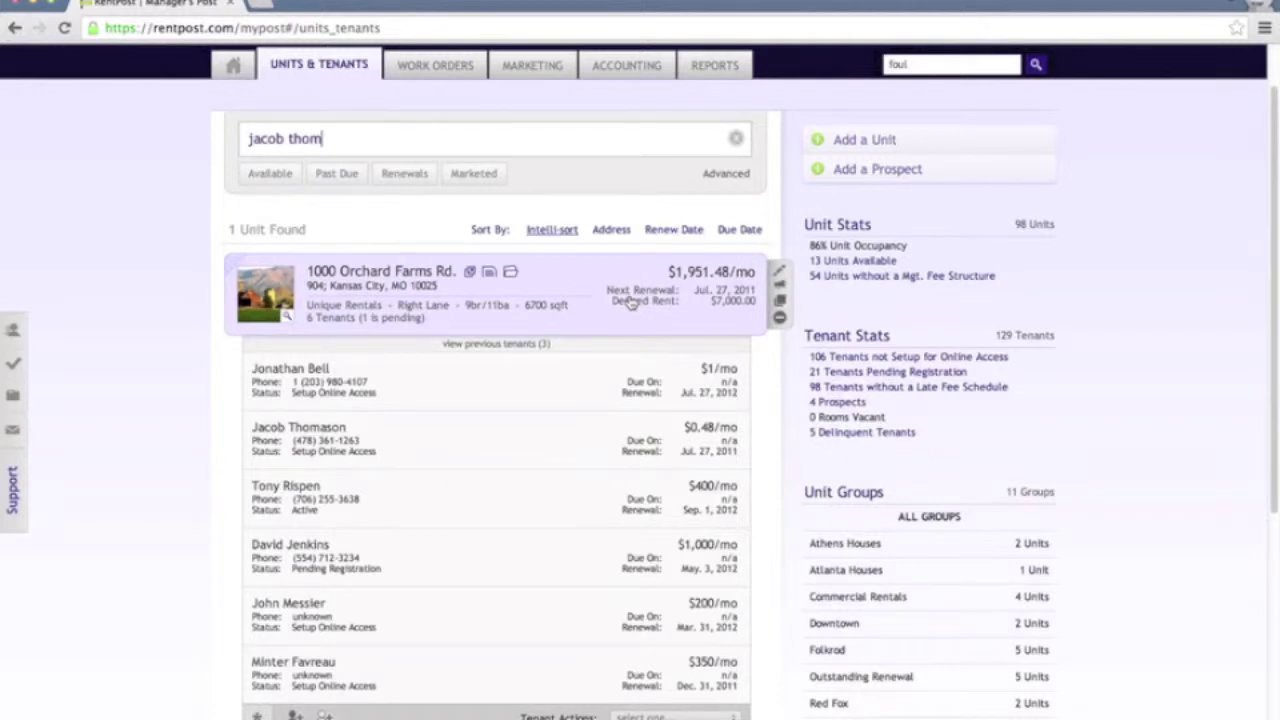
click(491, 448)
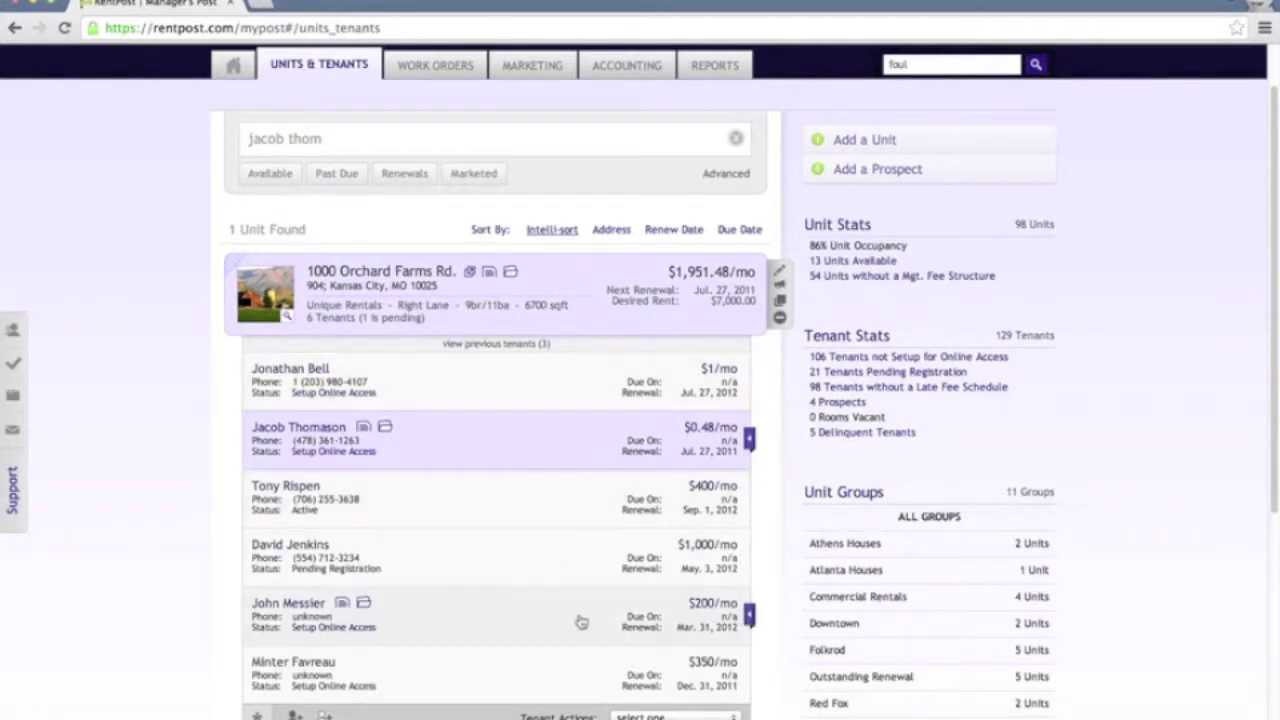
click(736, 142)
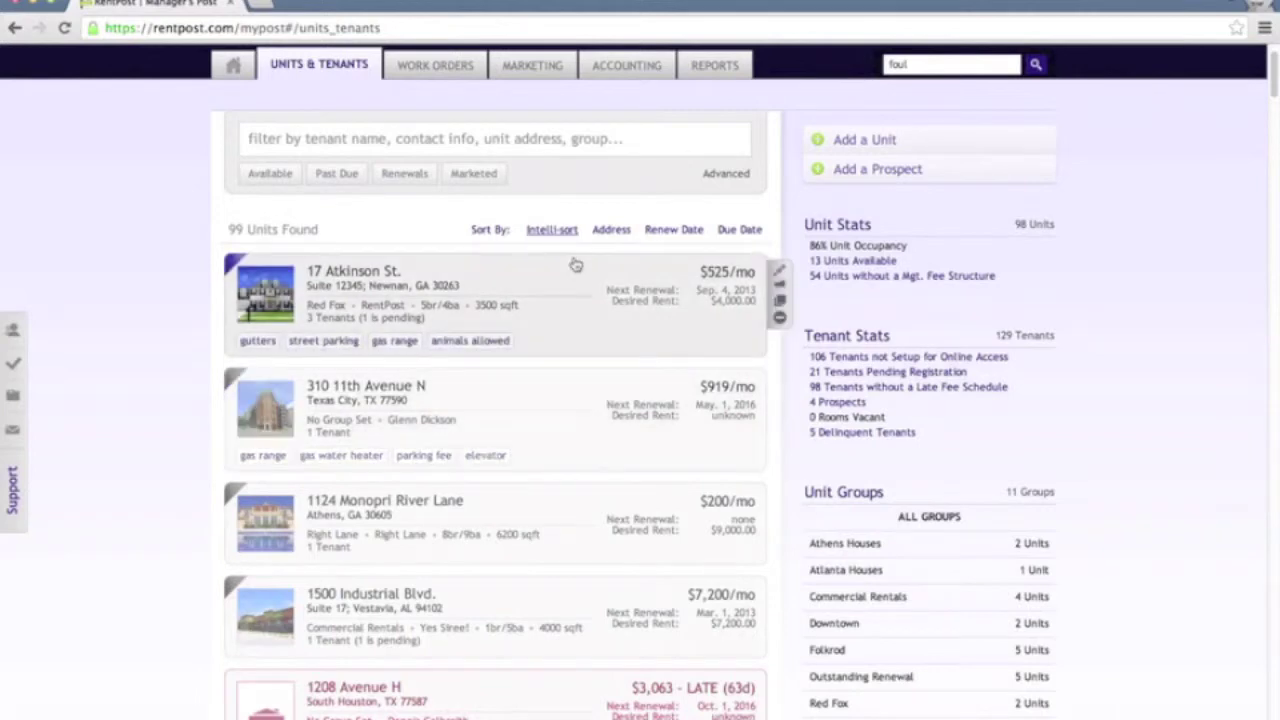
click(596, 316)
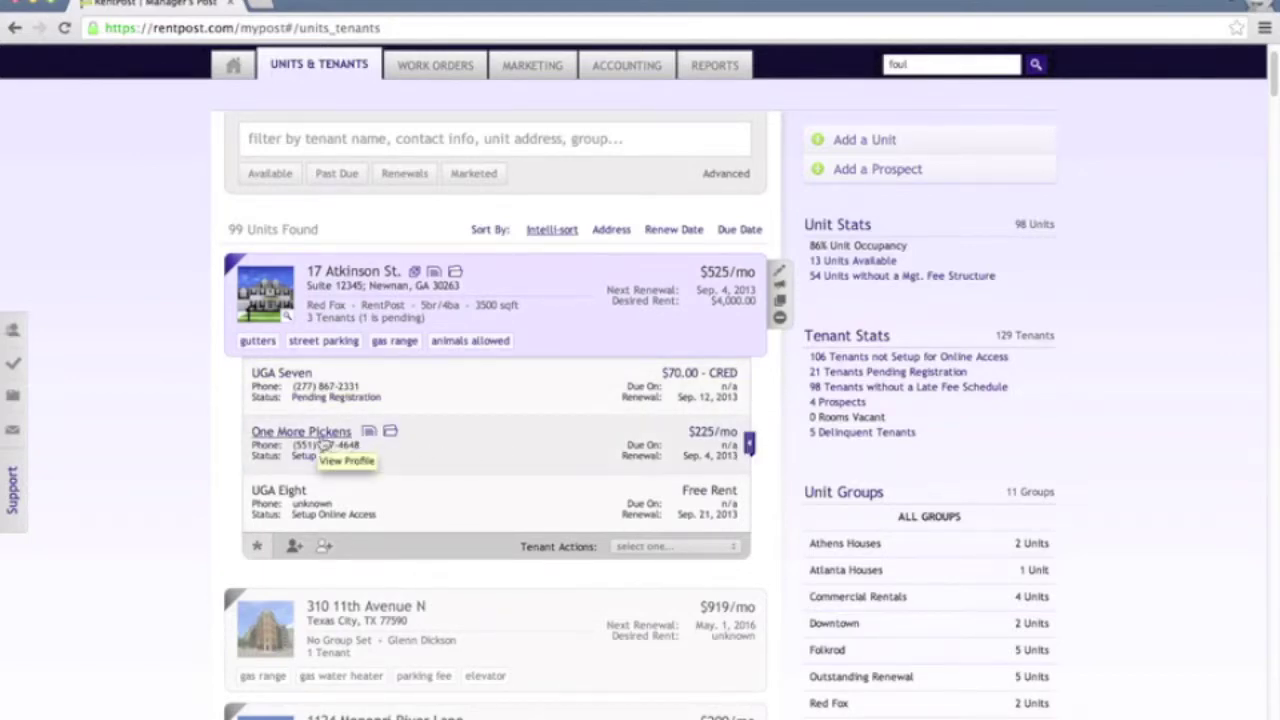
click(323, 442)
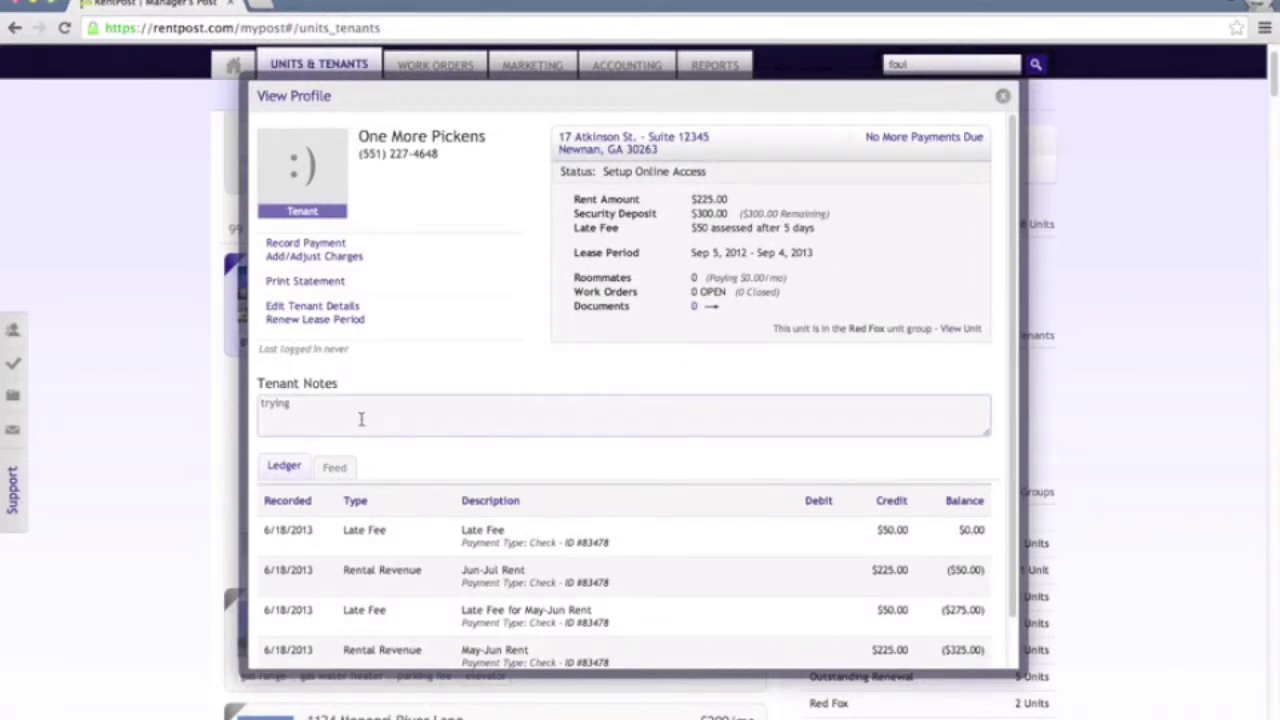
Edit the tenant notes, view the Feed and Ledger tabs, then close the profile
click(465, 405)
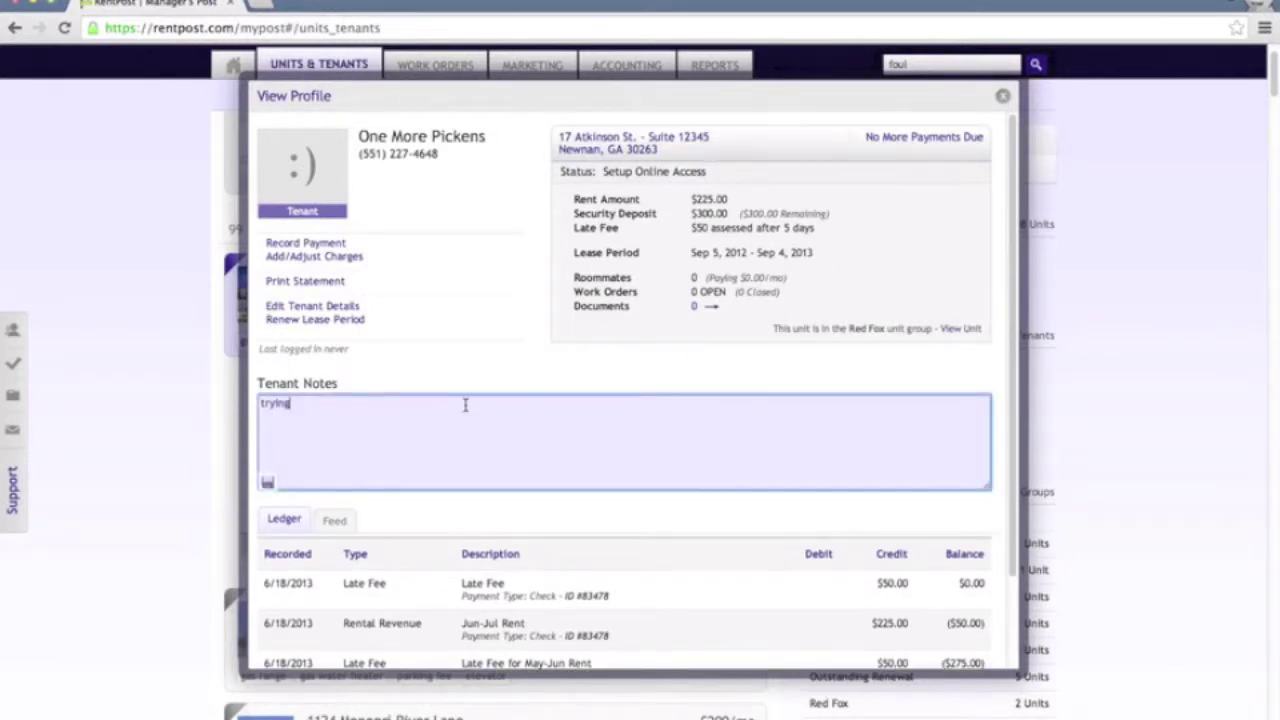
click(526, 383)
scroll(500, 440, down, 3)
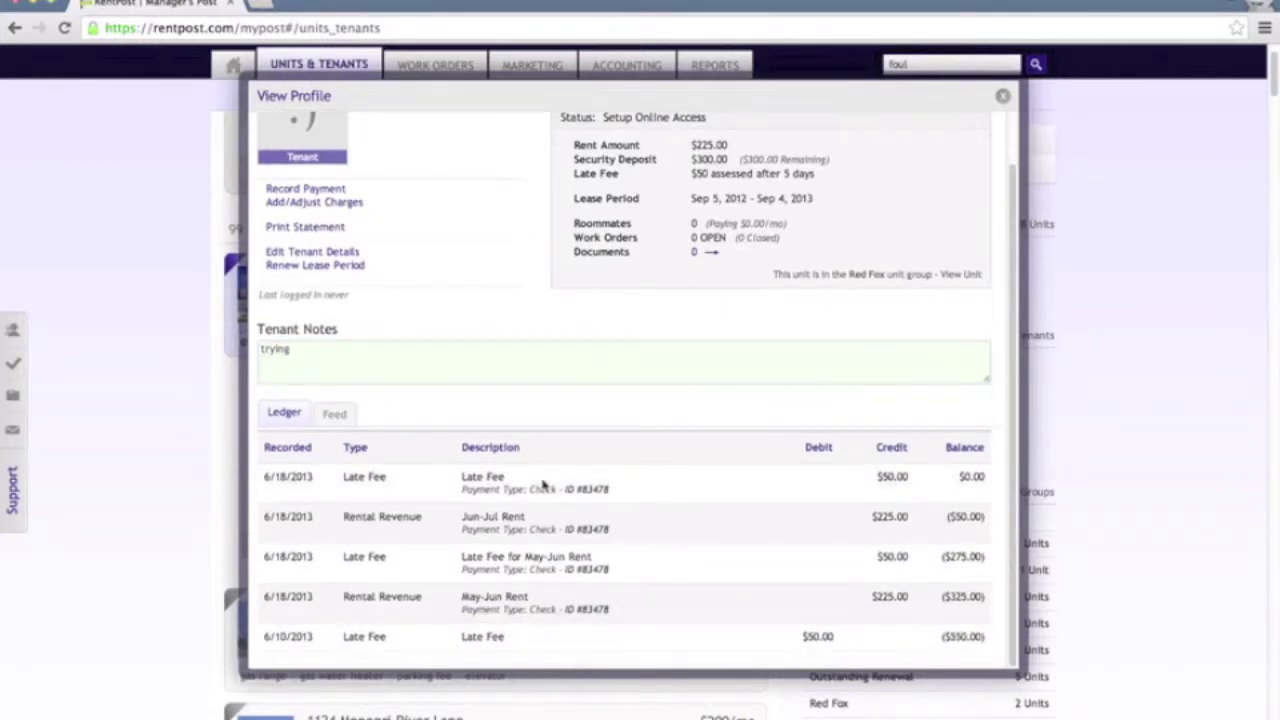
click(334, 414)
scroll(622, 500, down, 2)
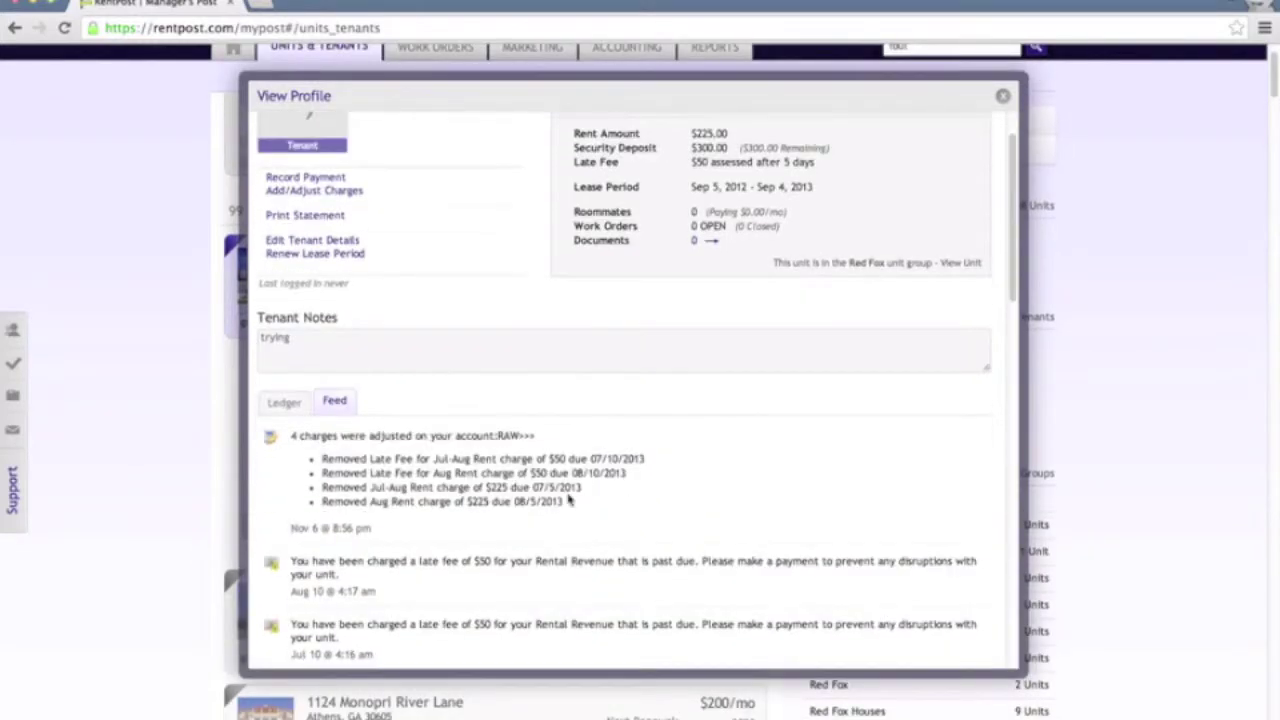
click(286, 413)
scroll(632, 407, up, 5)
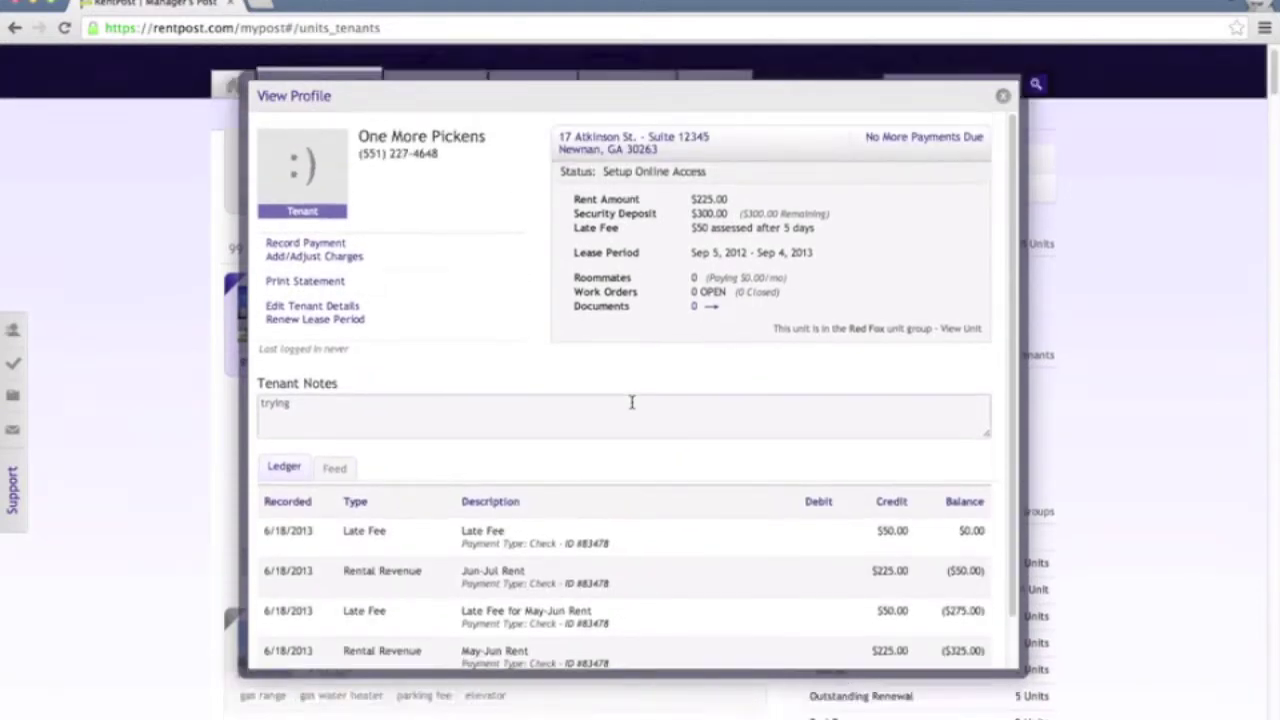
key(Escape)
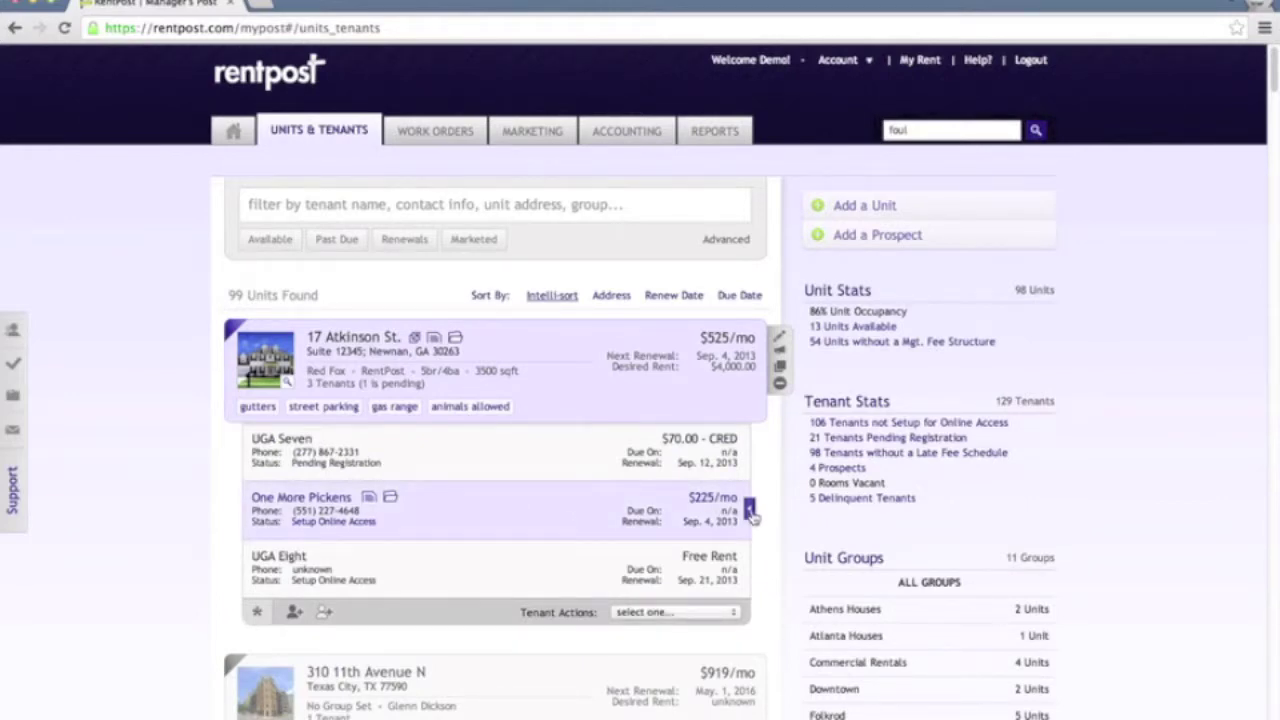
click(750, 510)
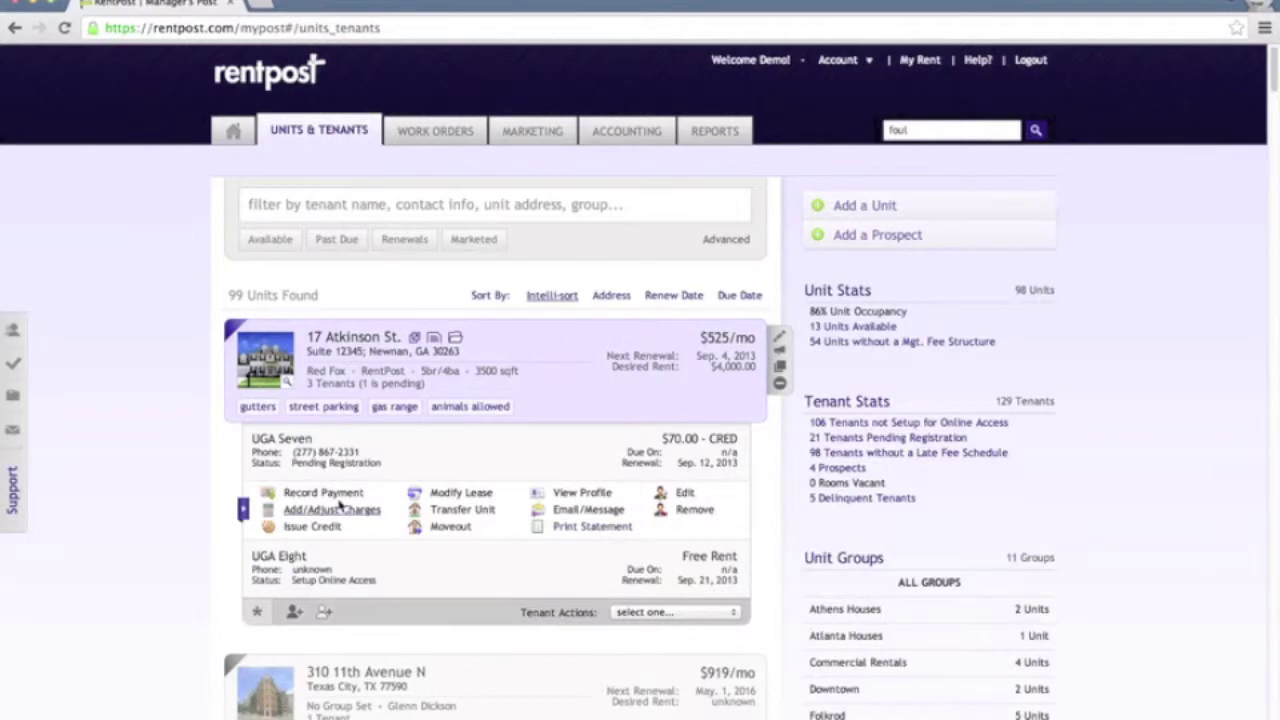
click(302, 493)
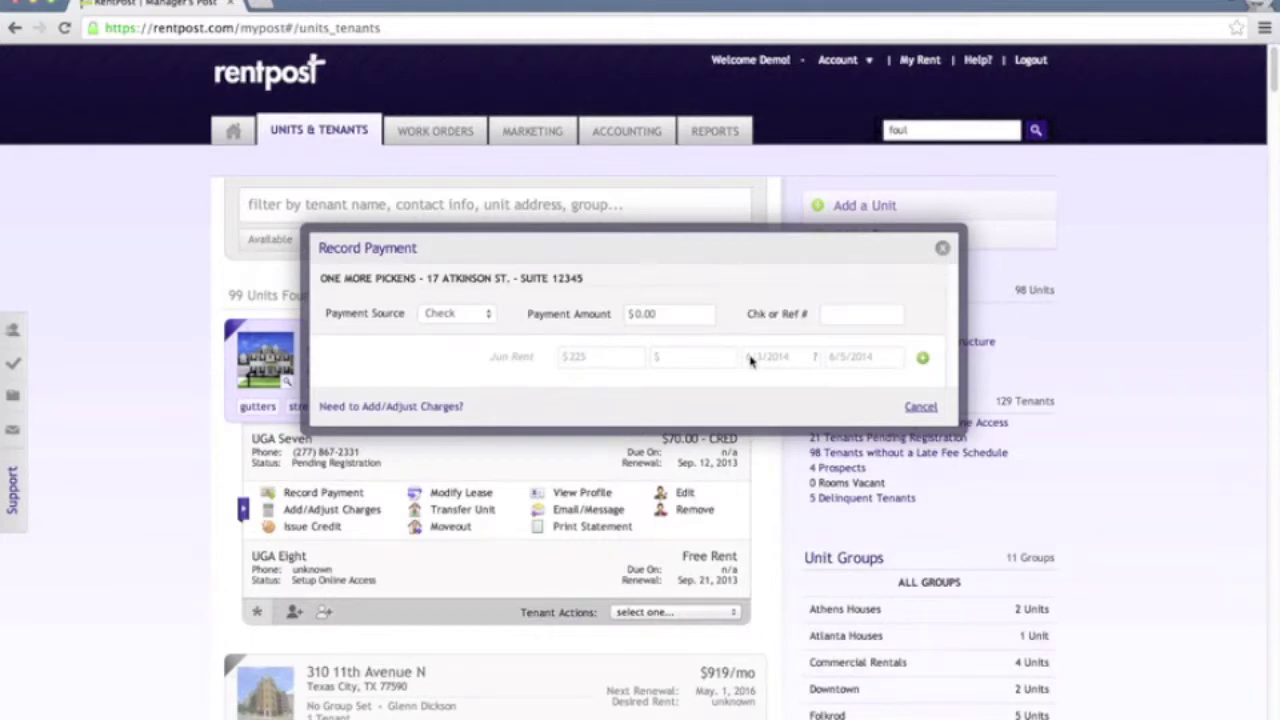
click(923, 360)
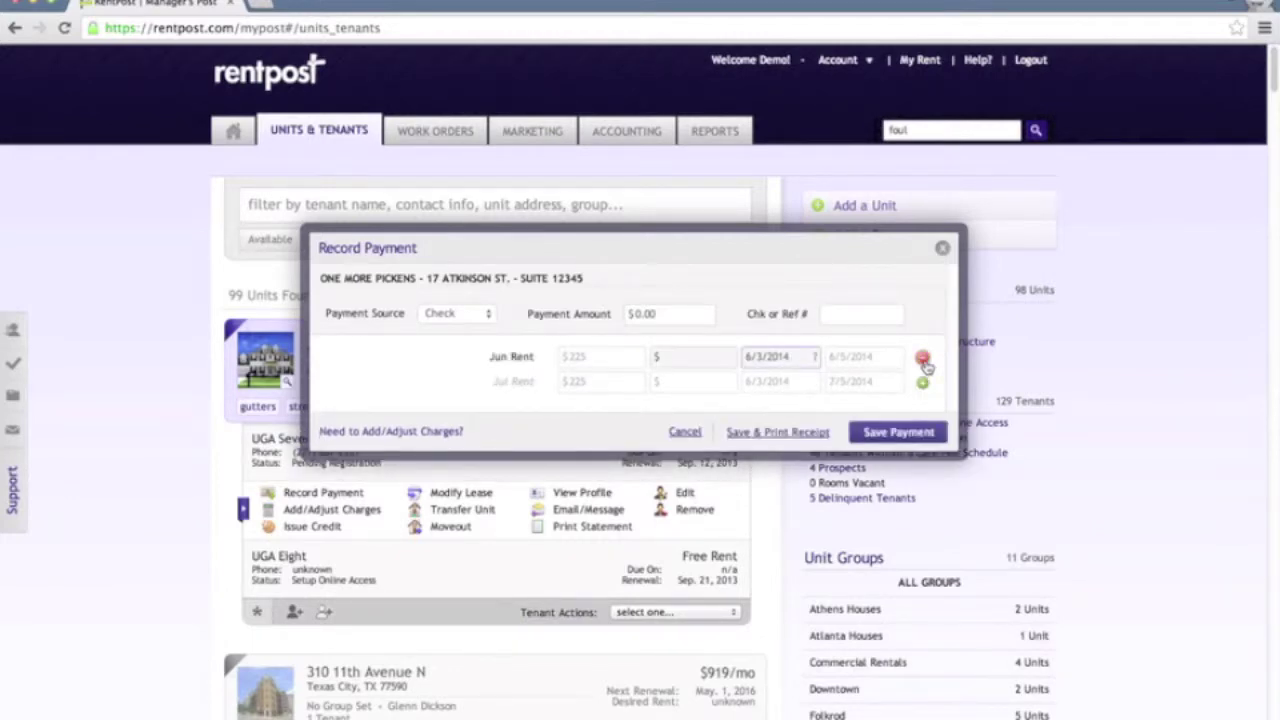
Save a $225 payment against June rent and close the tenant's action options
click(651, 311)
click(658, 313)
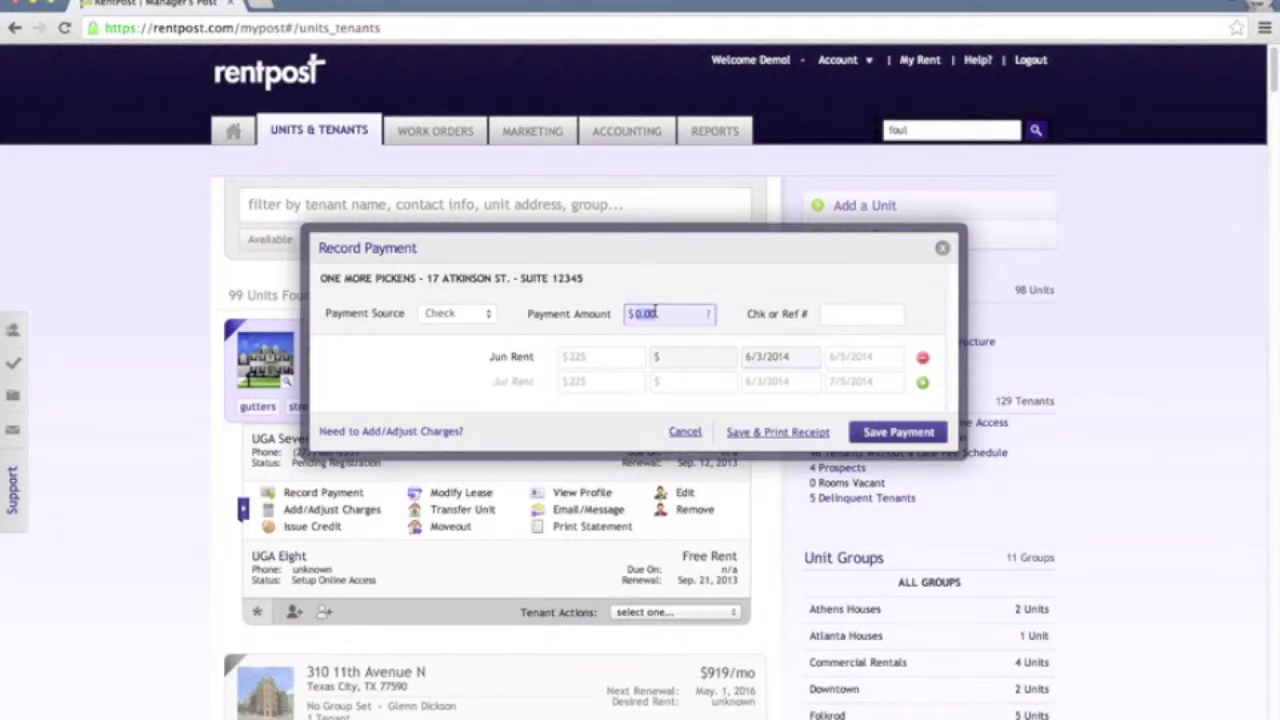
text(225)
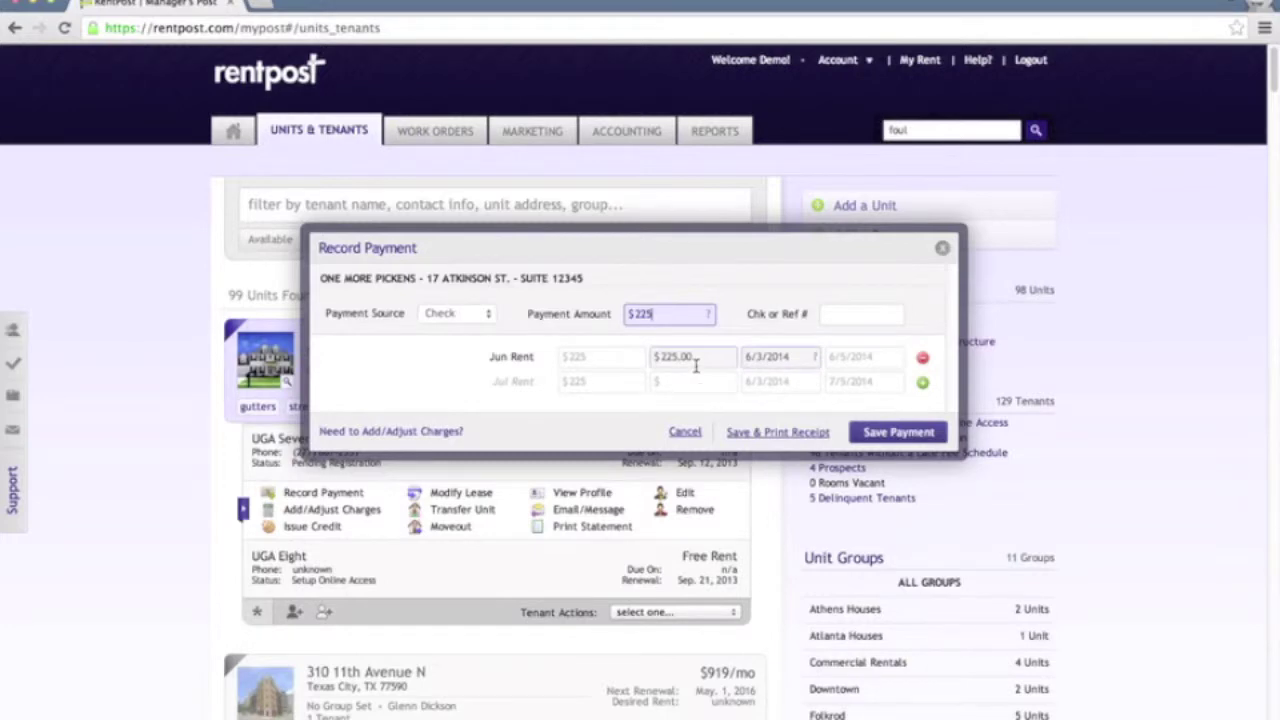
click(900, 432)
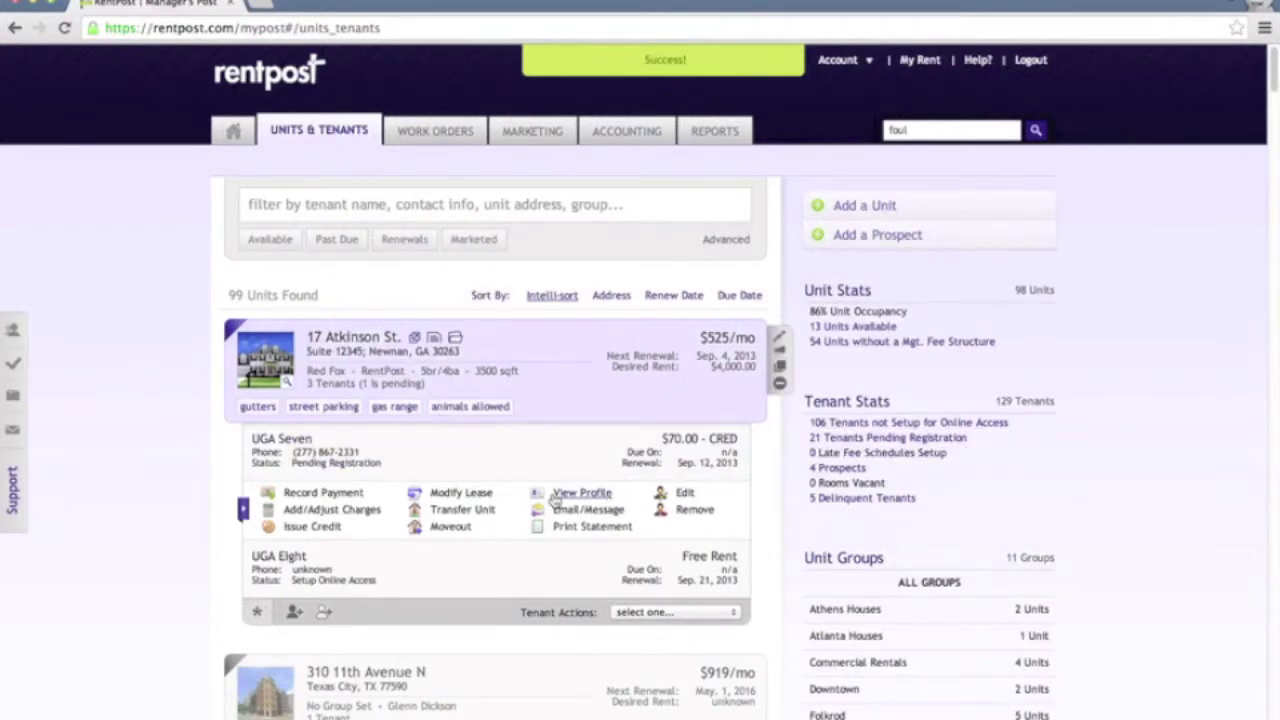
click(519, 533)
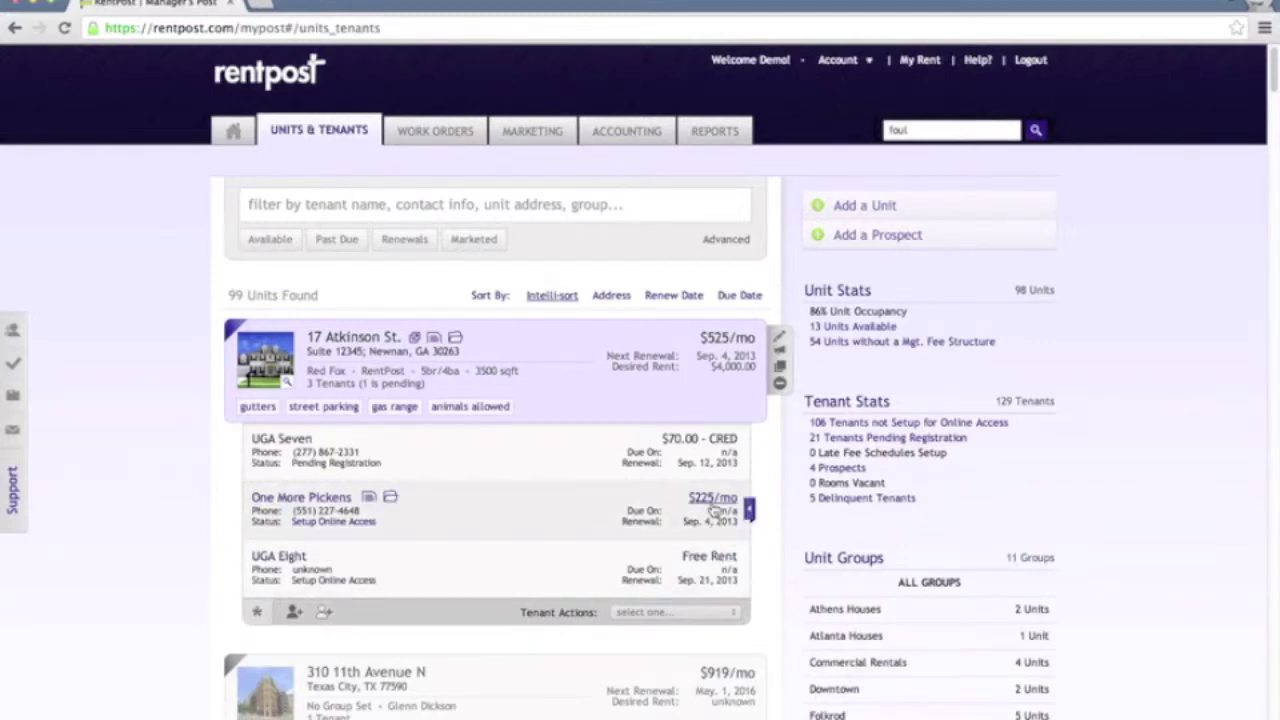
Reopen Record Payment from the $225/mo rent amount and add July rent
click(713, 505)
click(706, 502)
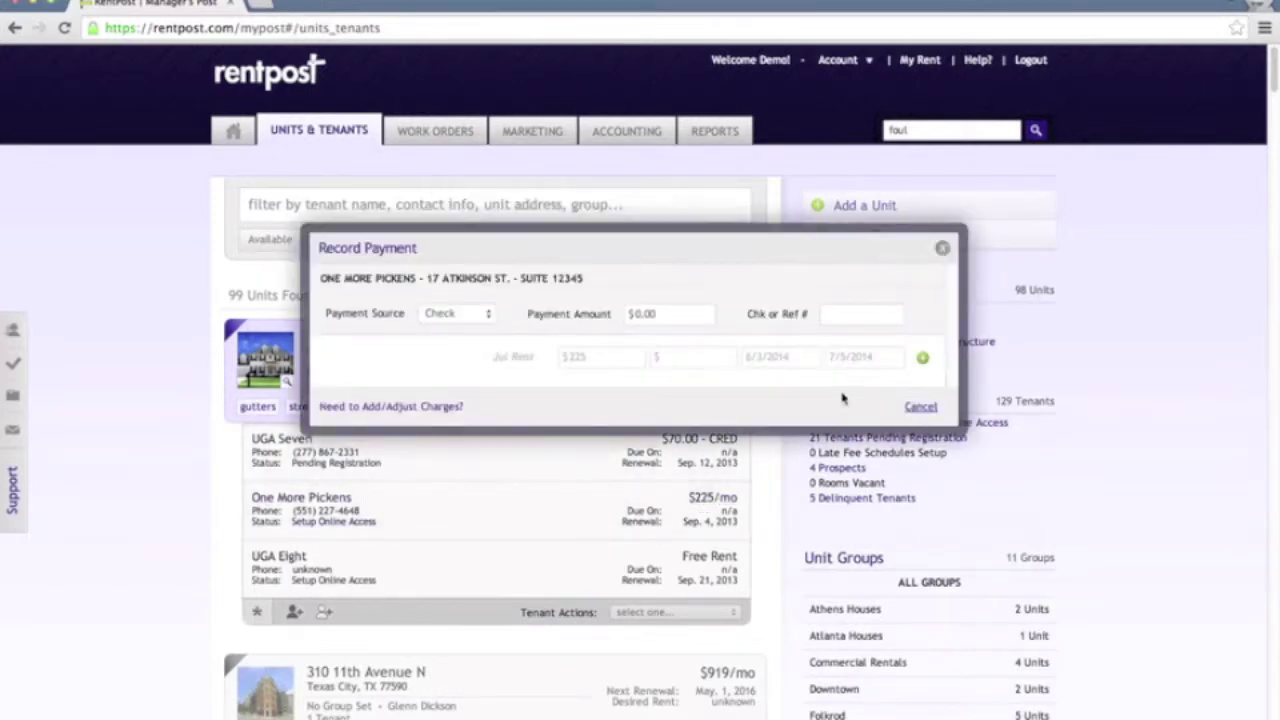
click(922, 357)
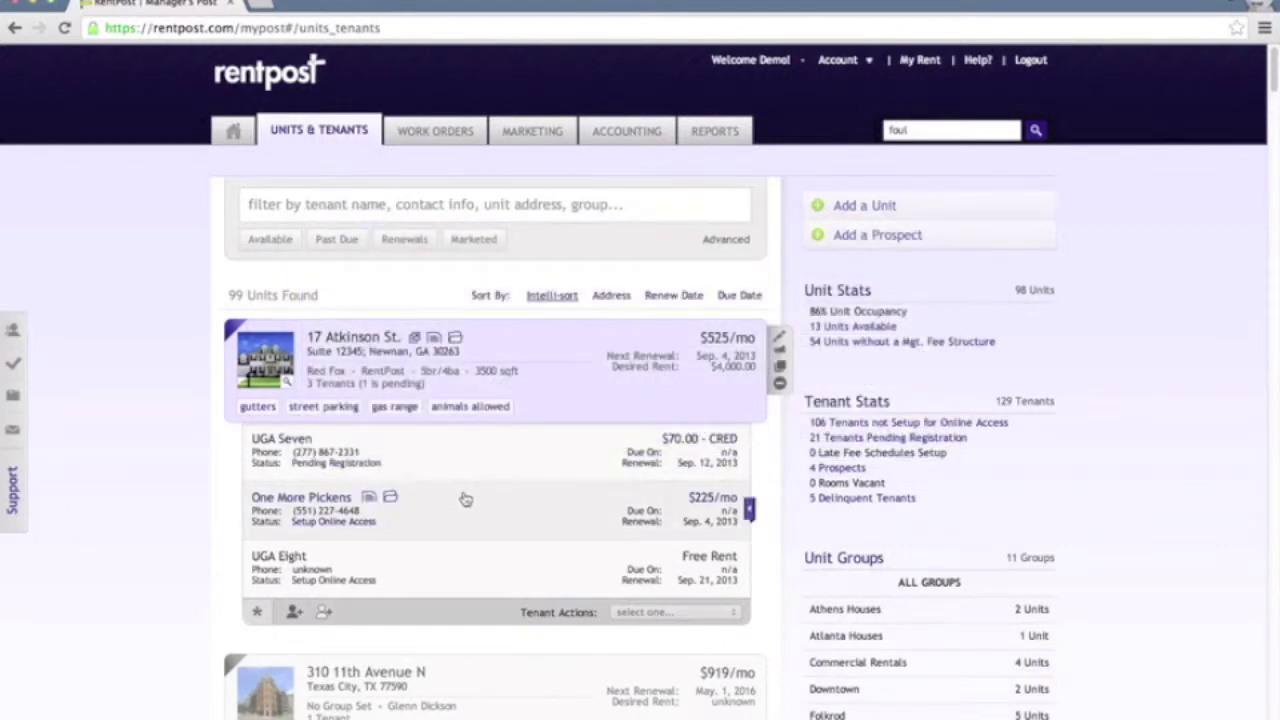
Extend the tenant notes to 'trying recoding tenant', save, and open Tenant Documents
click(369, 500)
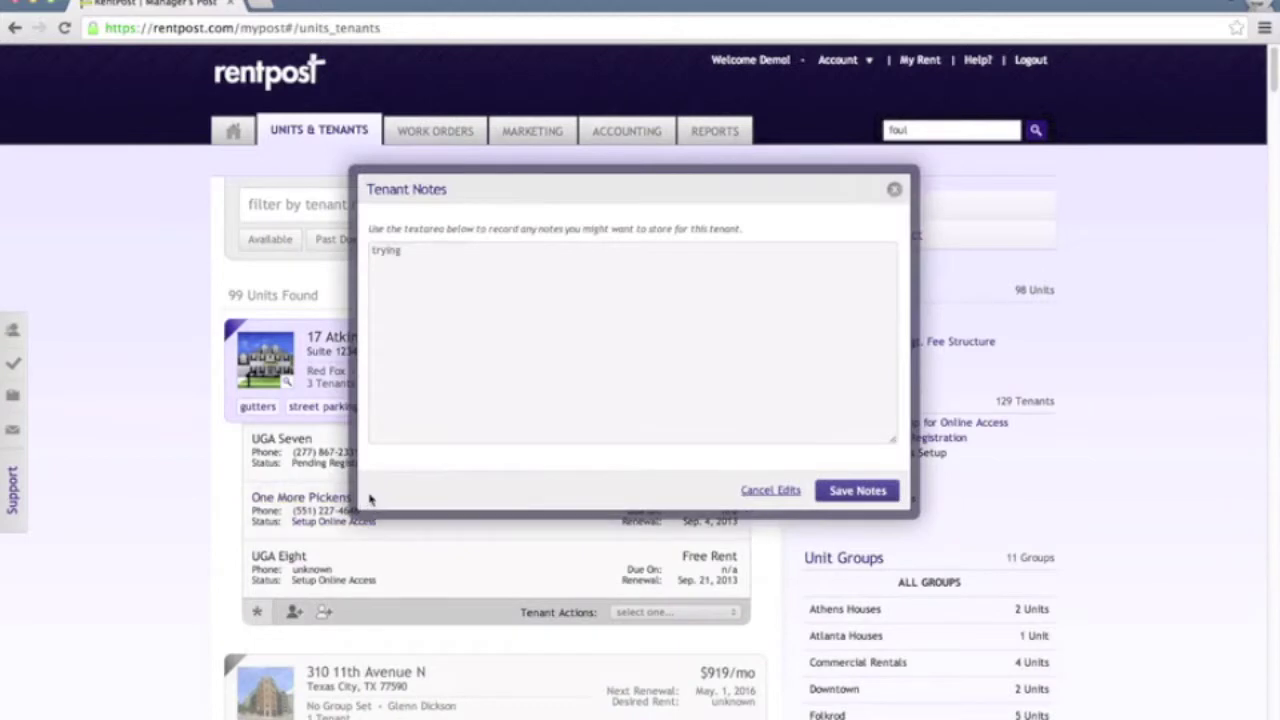
click(592, 288)
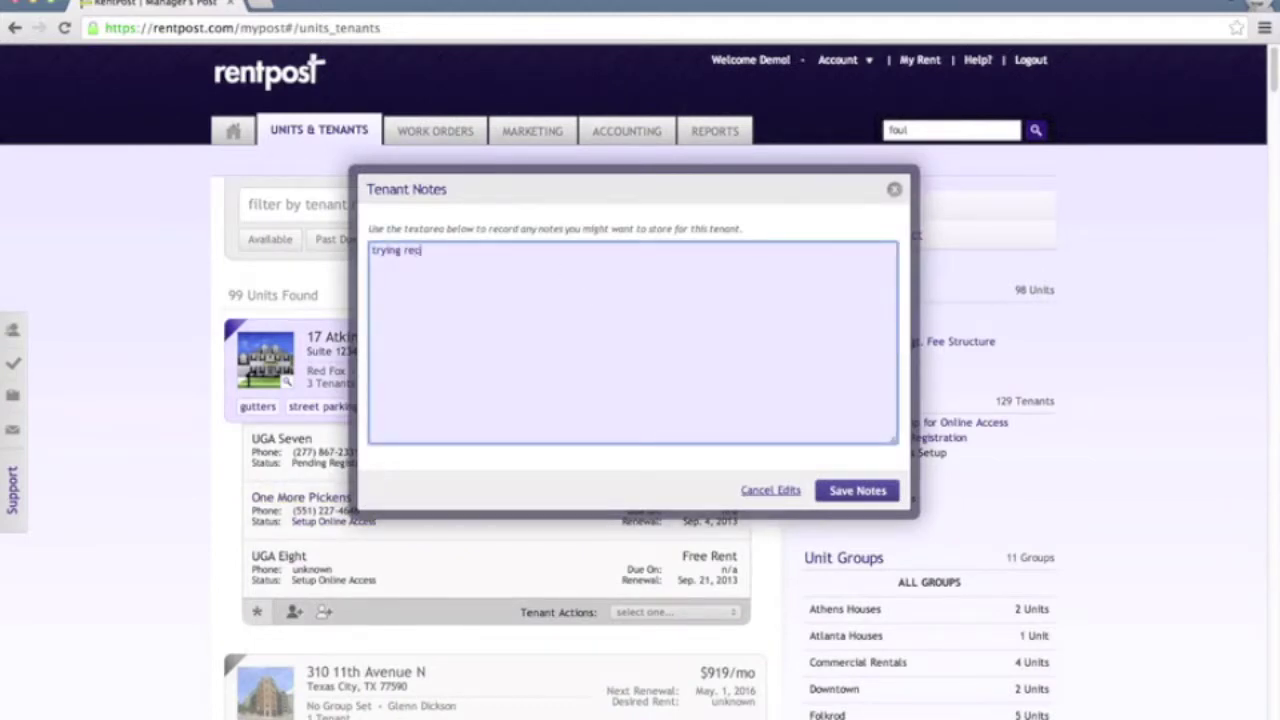
text(nant notes)
click(857, 490)
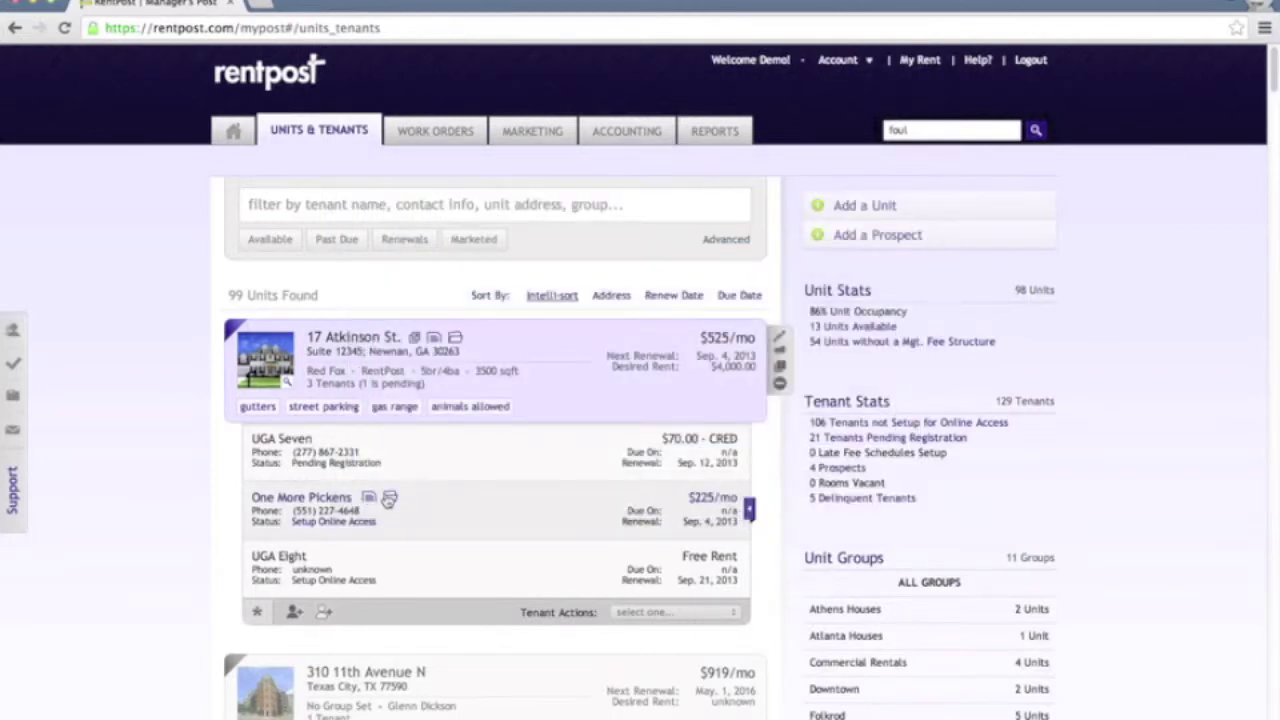
click(391, 498)
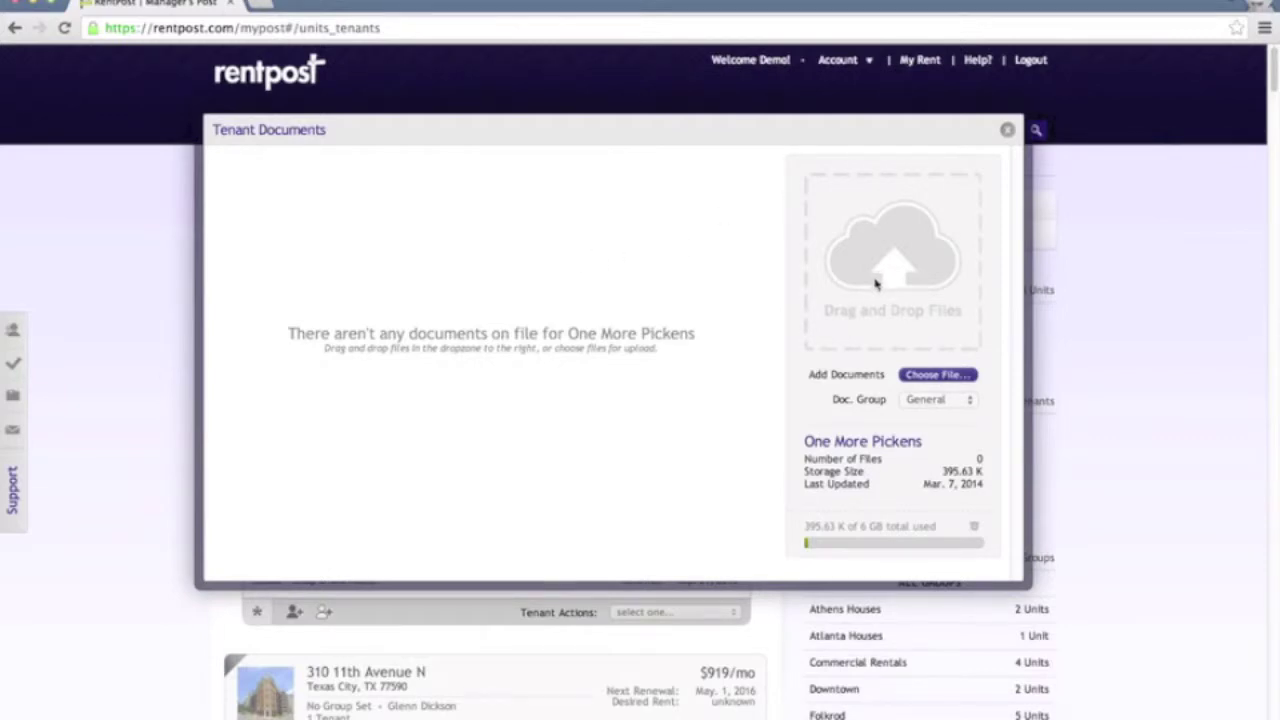
key(Escape)
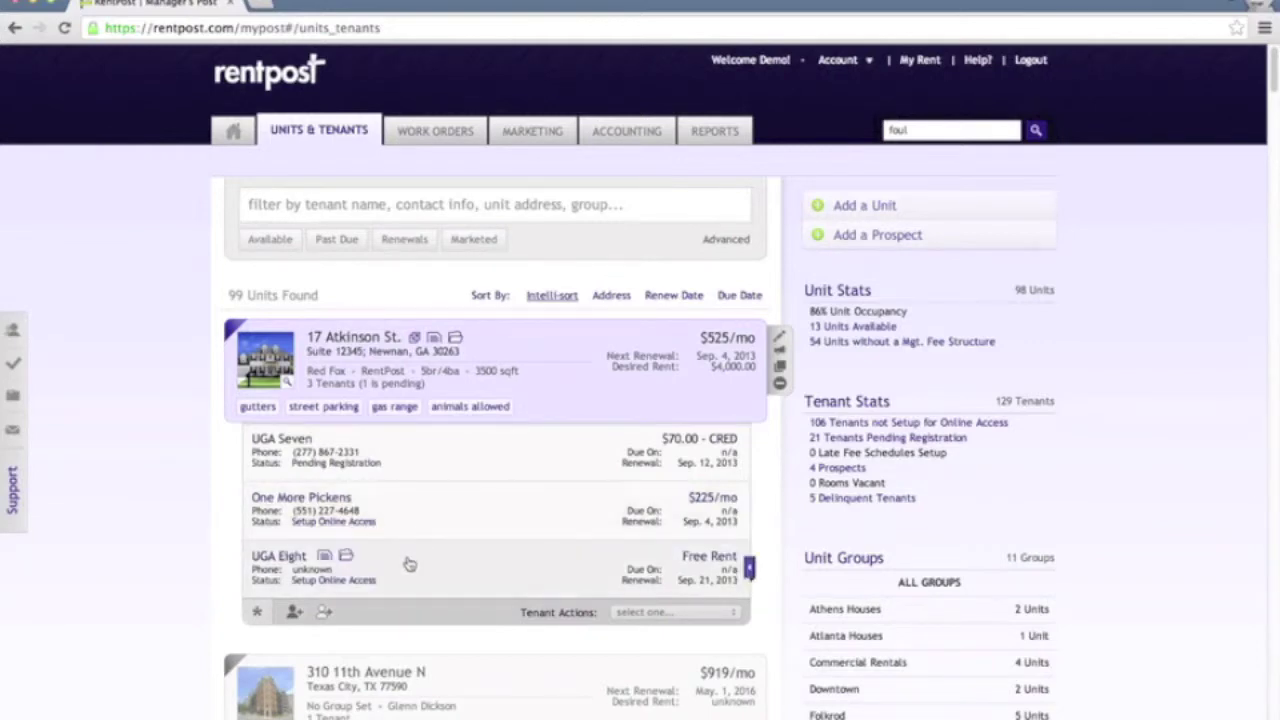
click(360, 524)
click(569, 352)
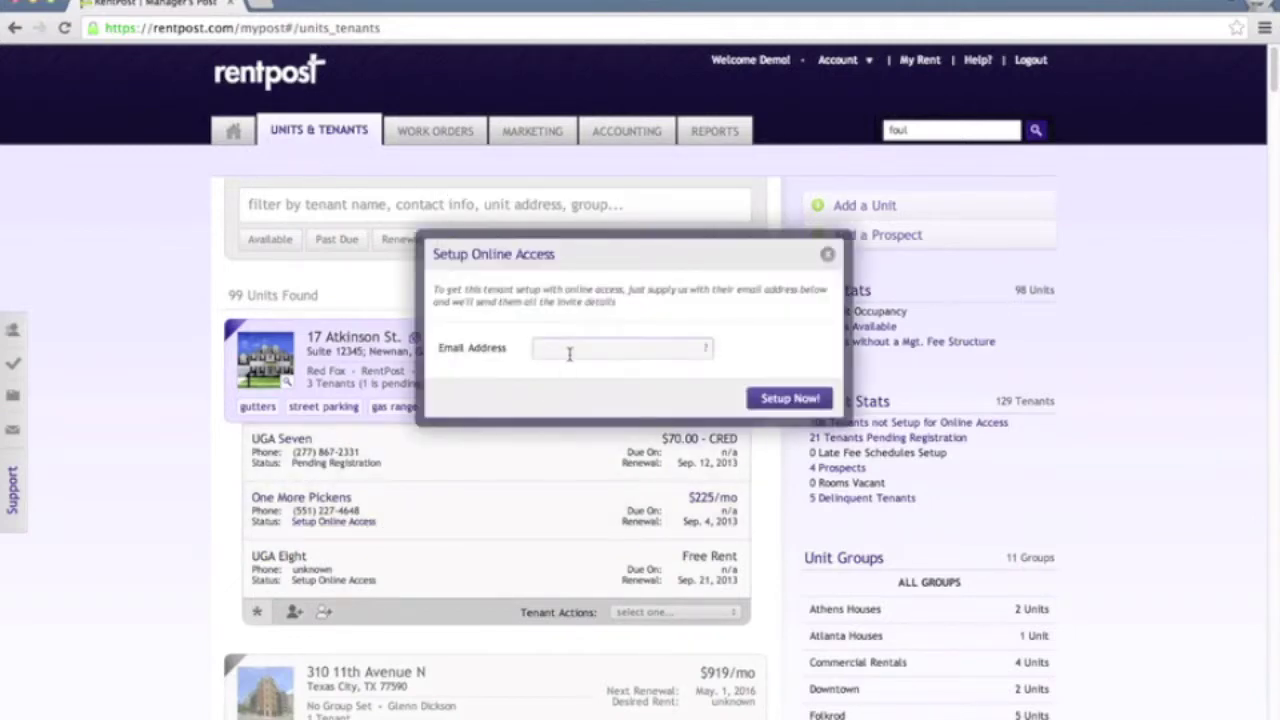
click(569, 352)
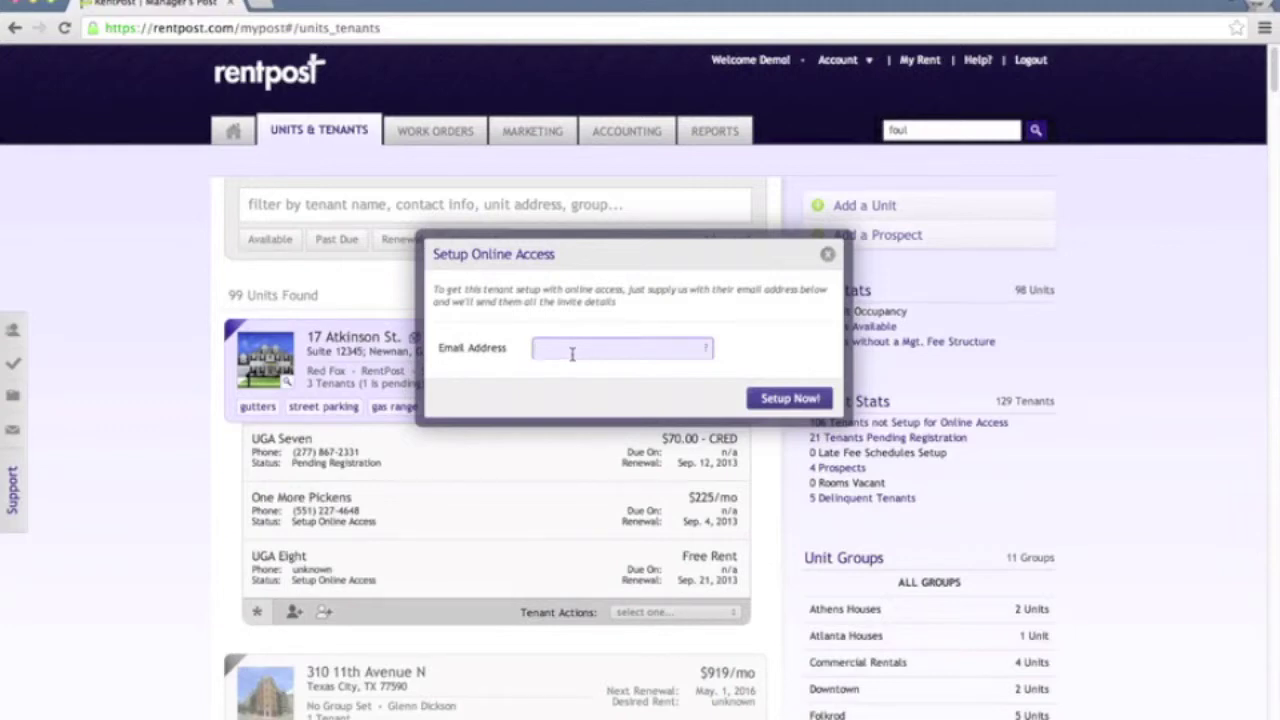
click(790, 397)
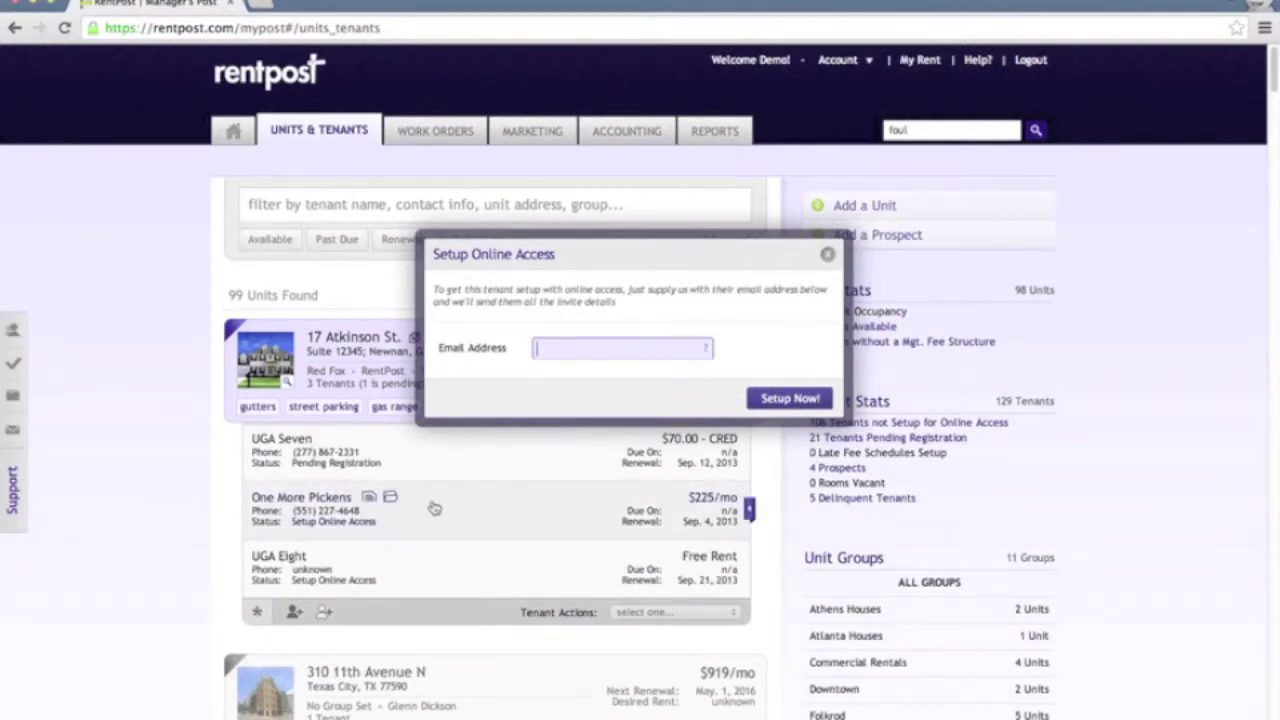
click(506, 506)
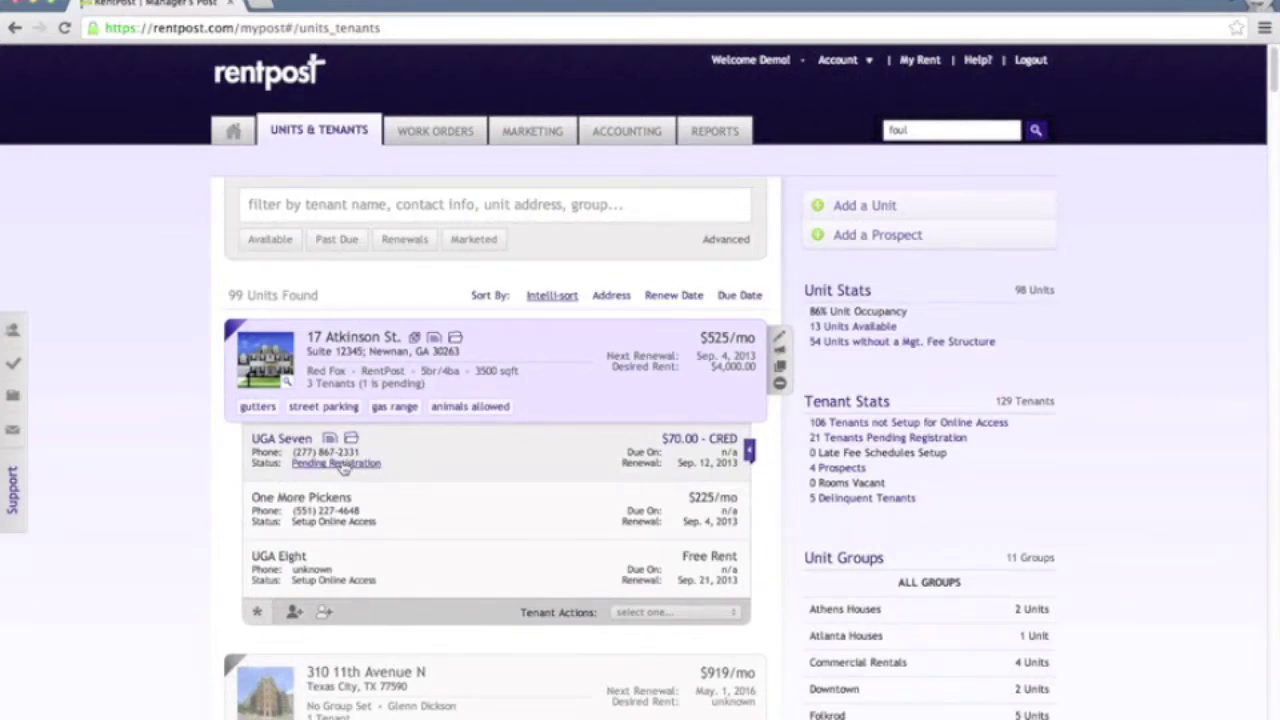
click(342, 465)
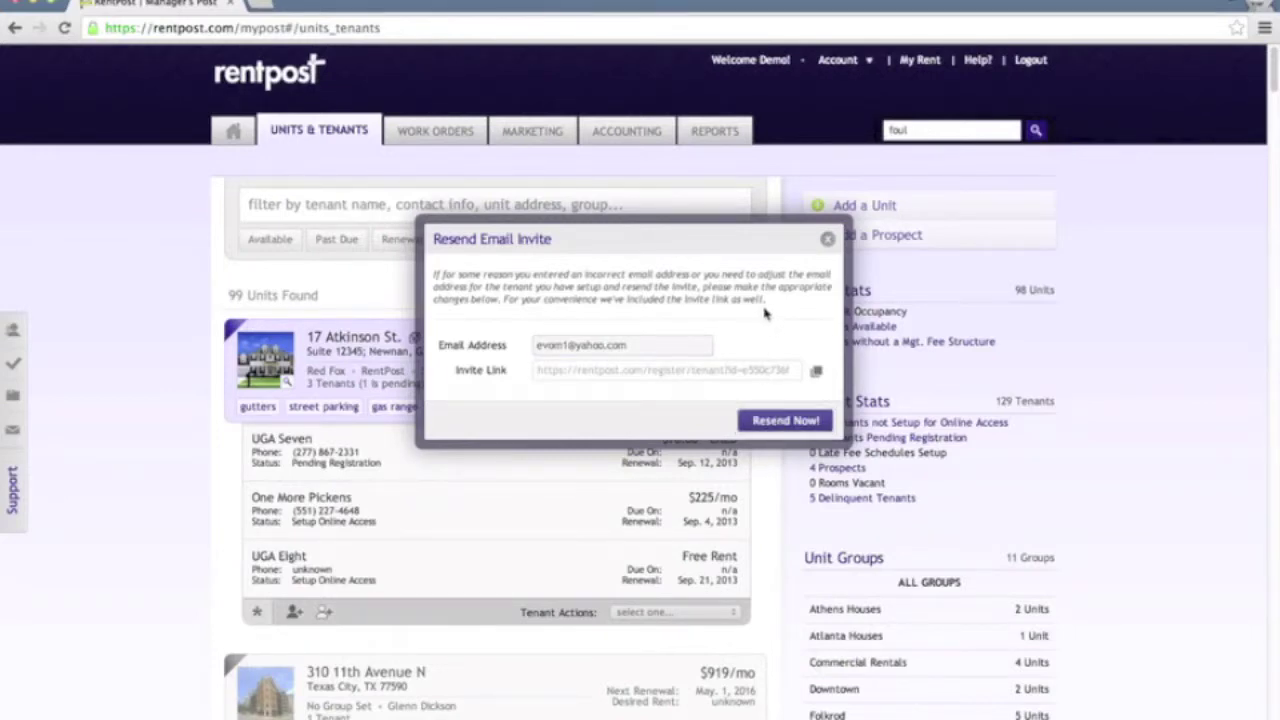
click(827, 238)
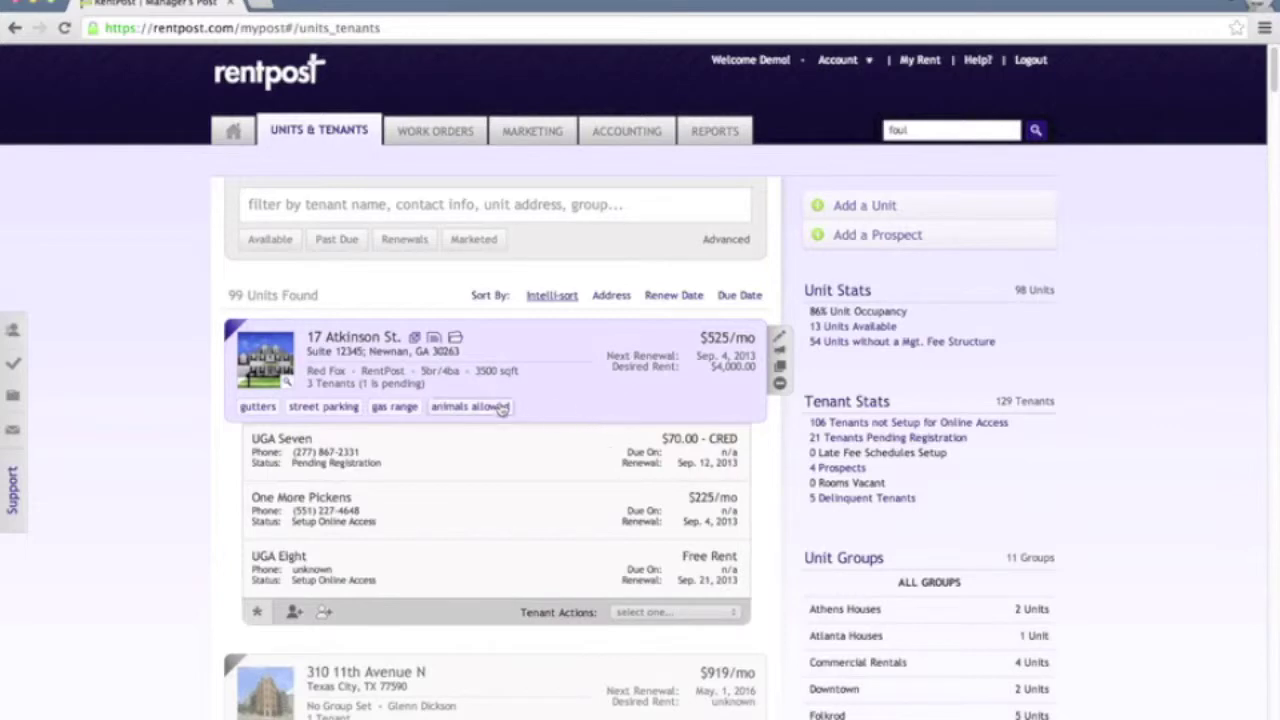
click(612, 373)
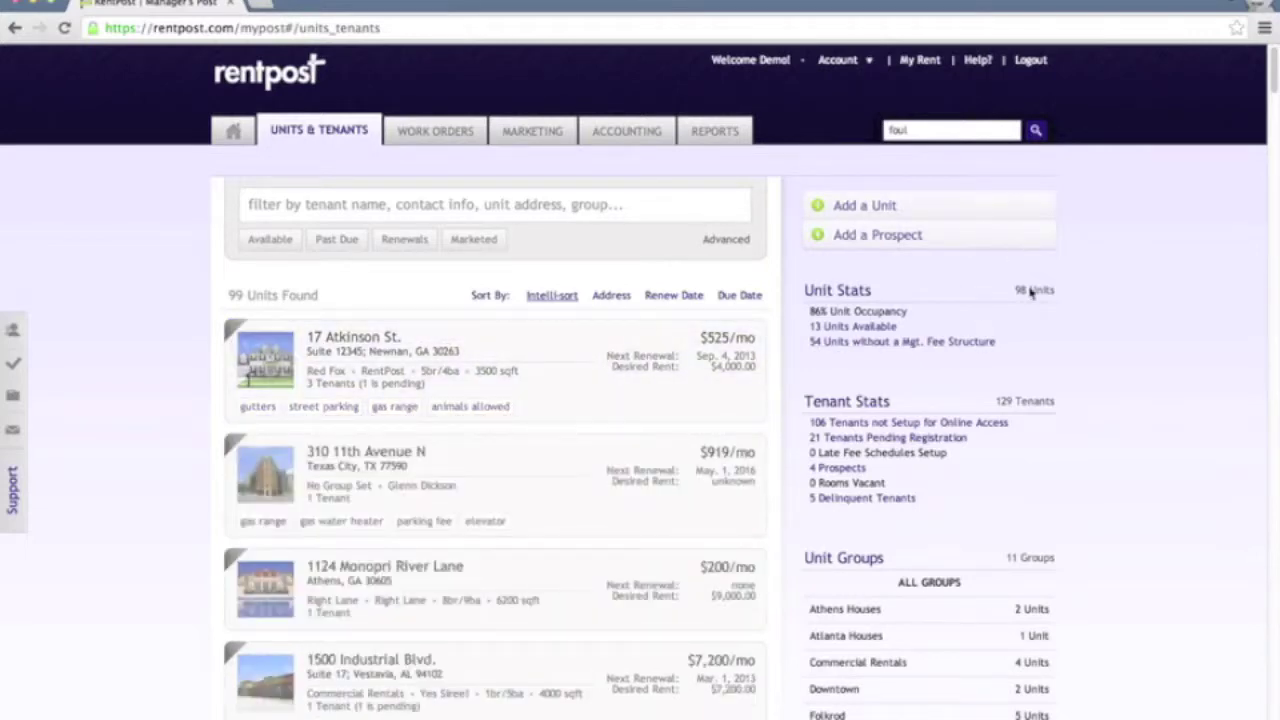
scroll(1065, 268, down, 1)
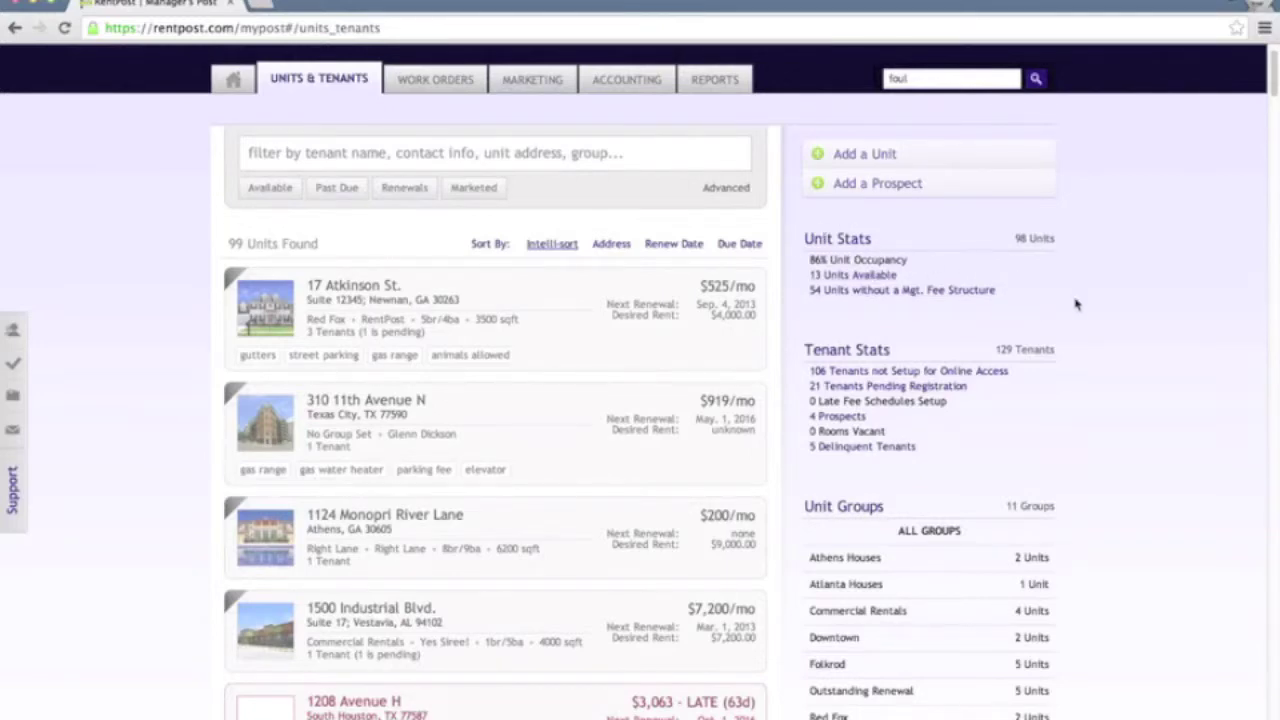
scroll(1060, 305, down, 2)
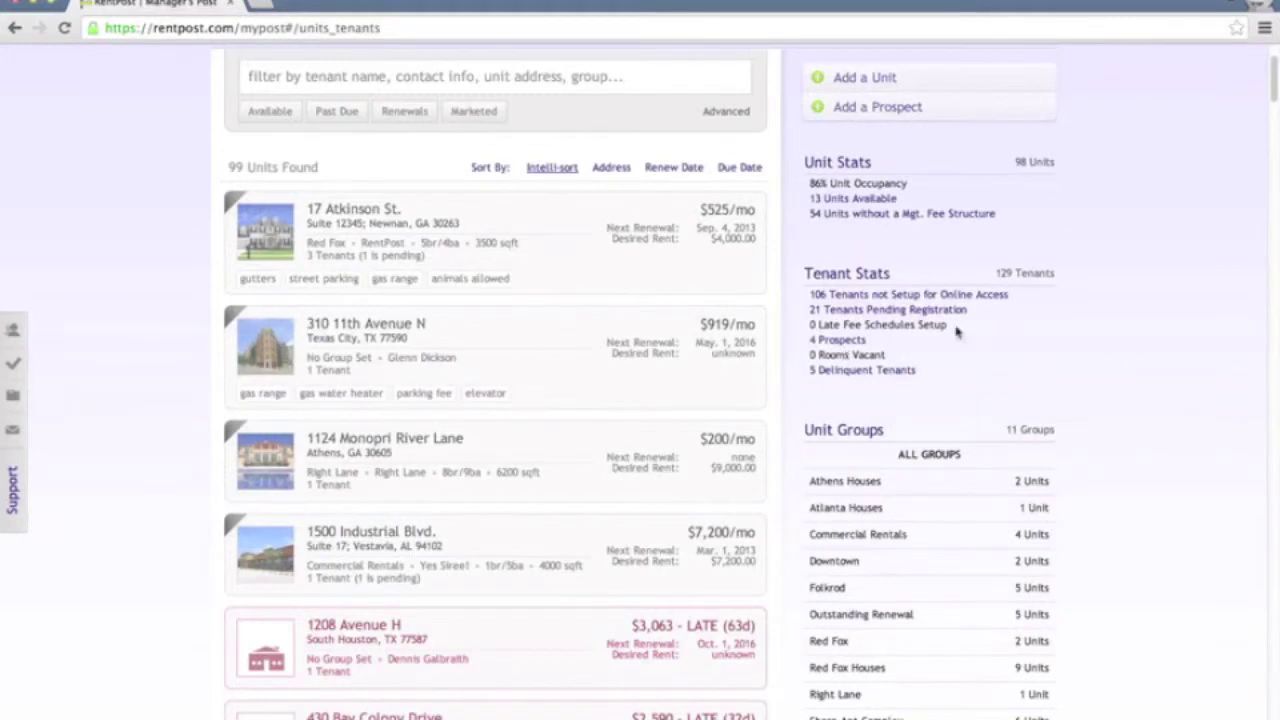
scroll(900, 300, down, 4)
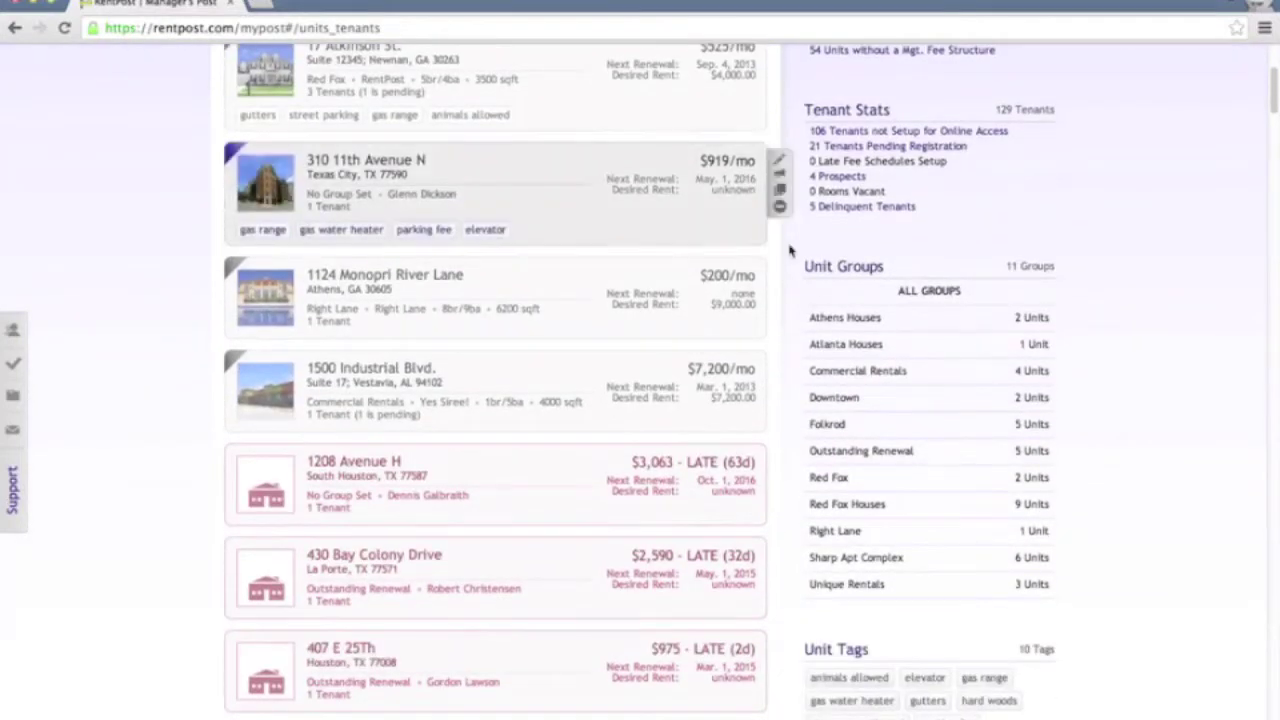
scroll(1057, 237, up, 2)
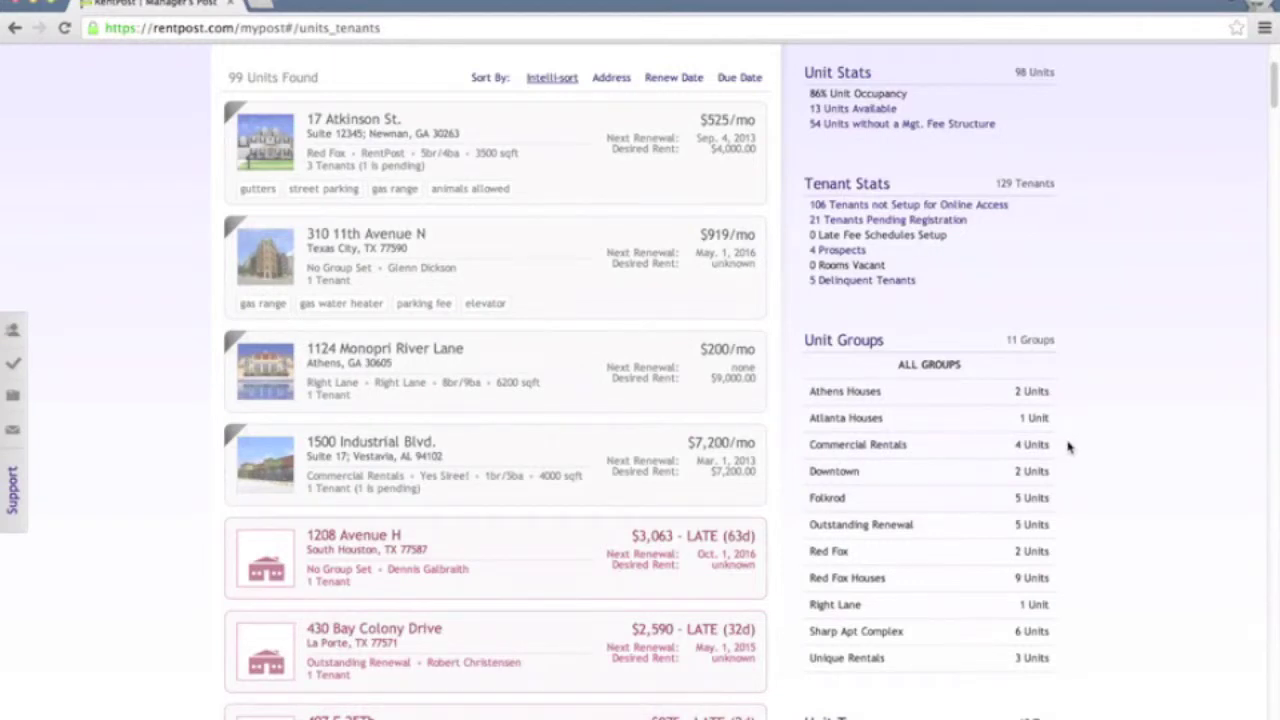
scroll(1070, 446, down, 3)
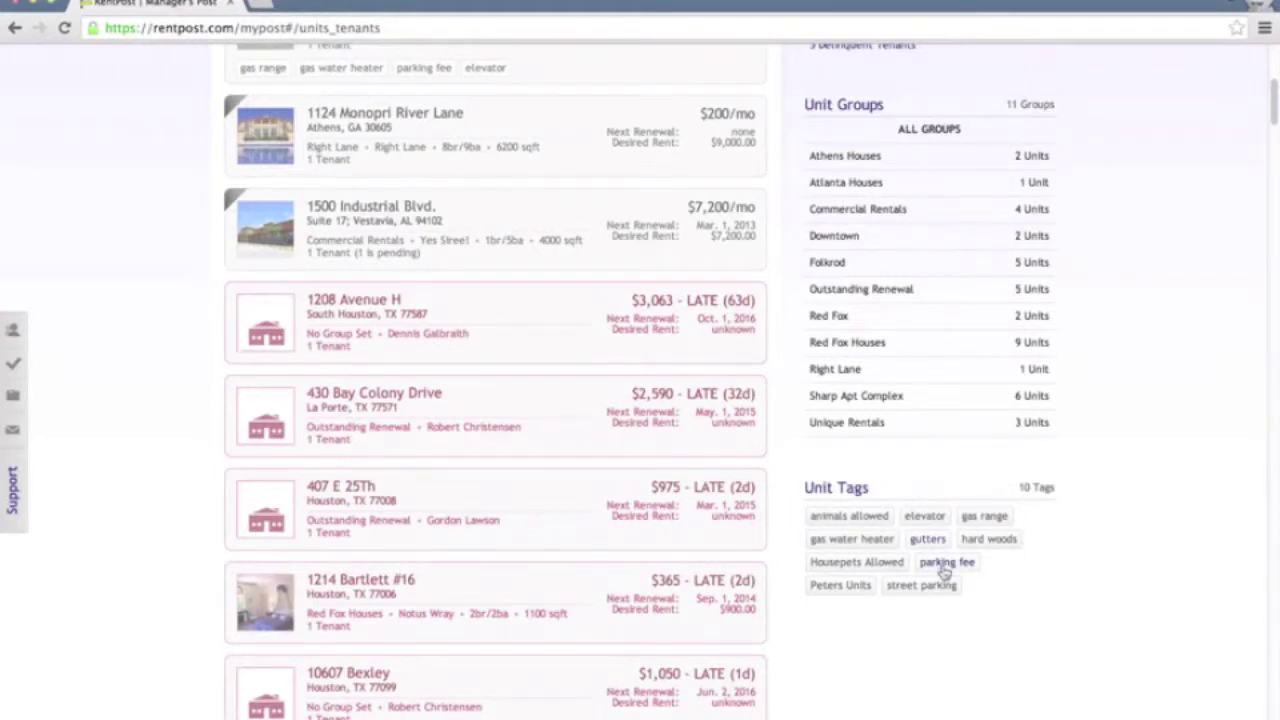
scroll(1103, 569, up, 1)
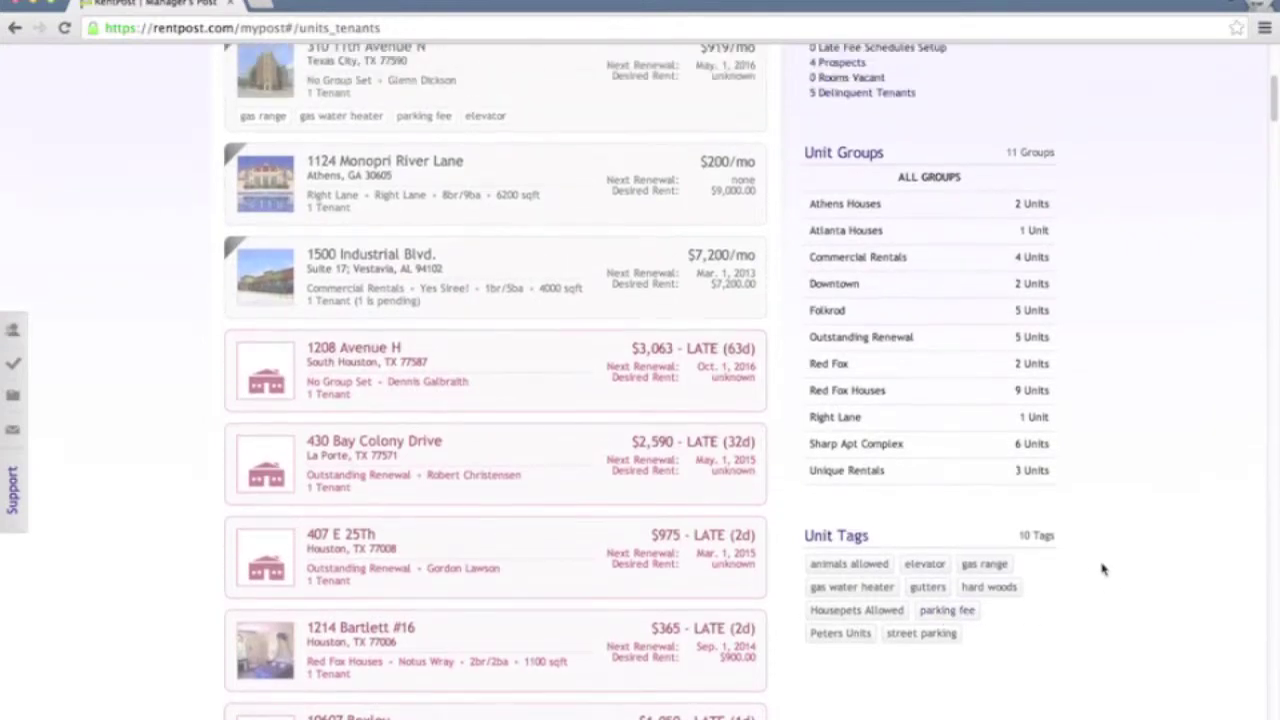
scroll(1103, 569, up, 3)
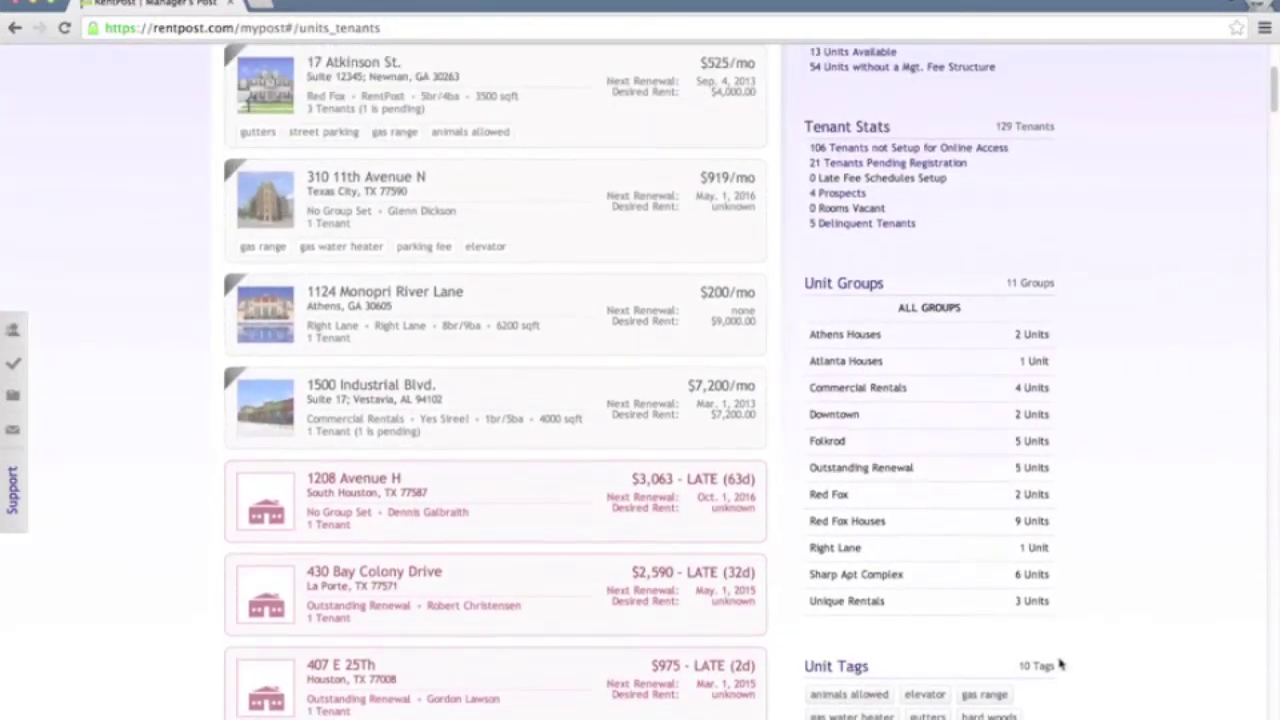
scroll(1108, 551, up, 5)
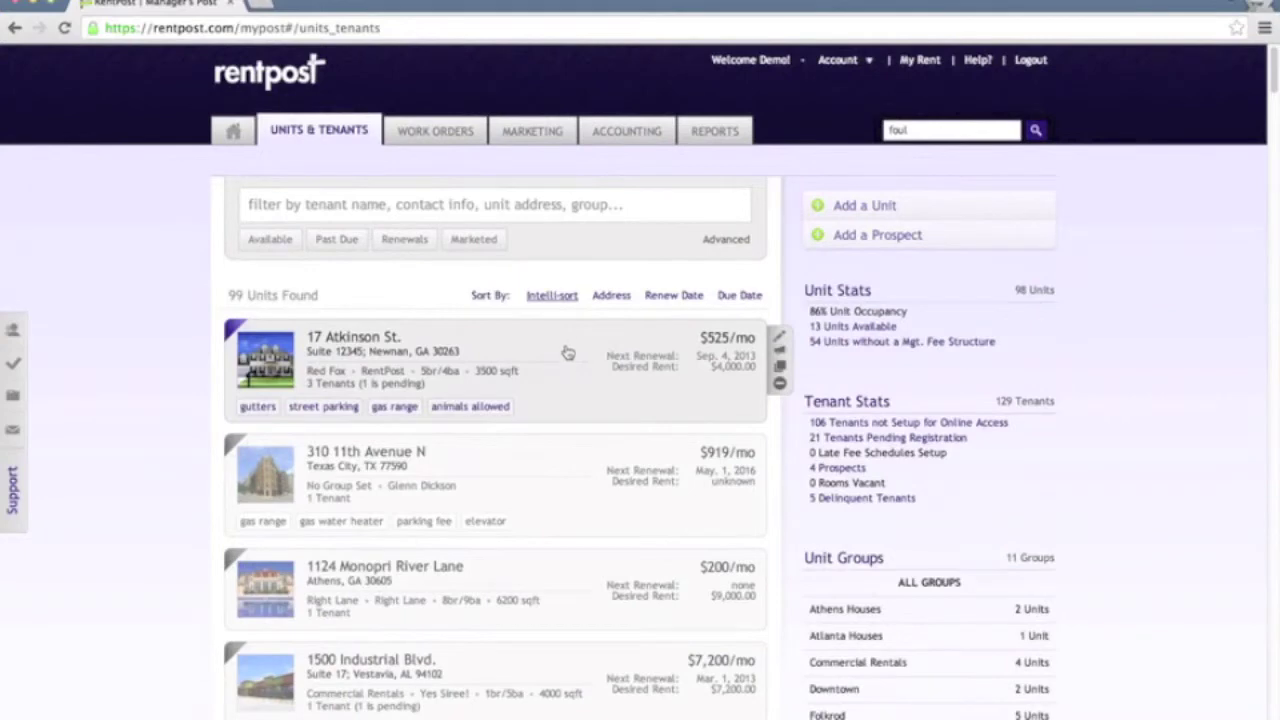
scroll(1091, 462, down, 1)
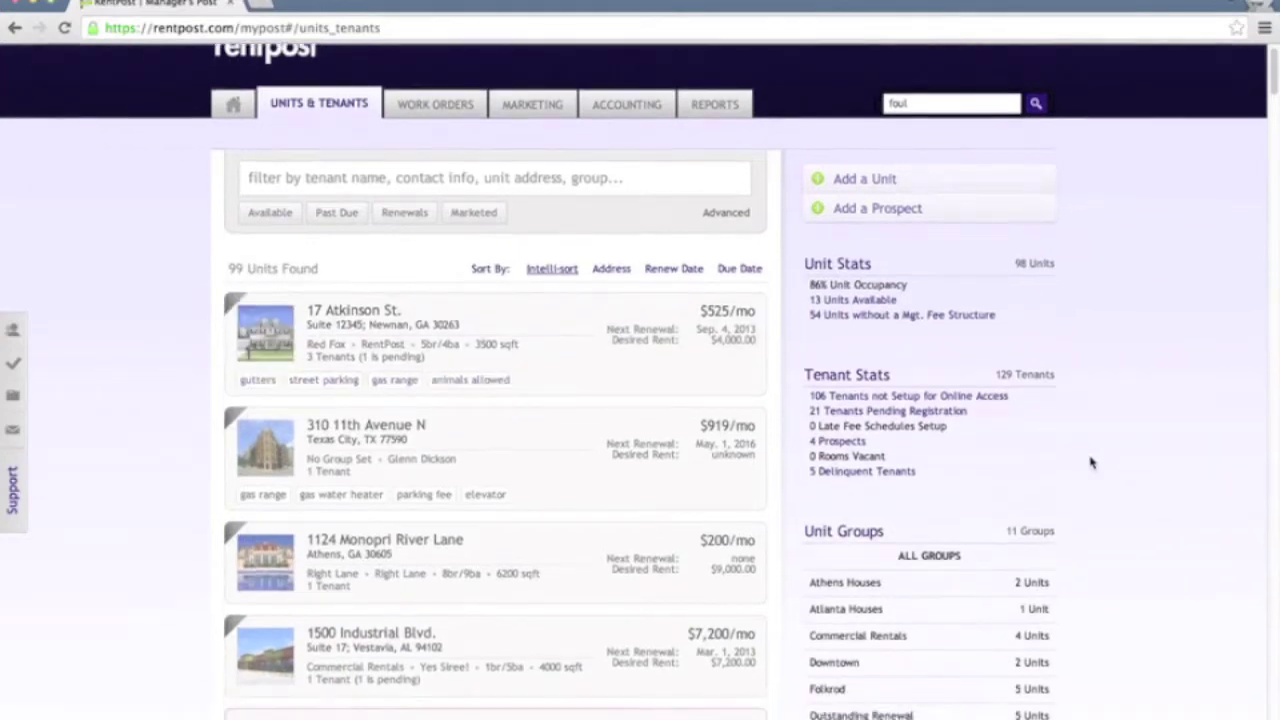
scroll(1091, 462, down, 5)
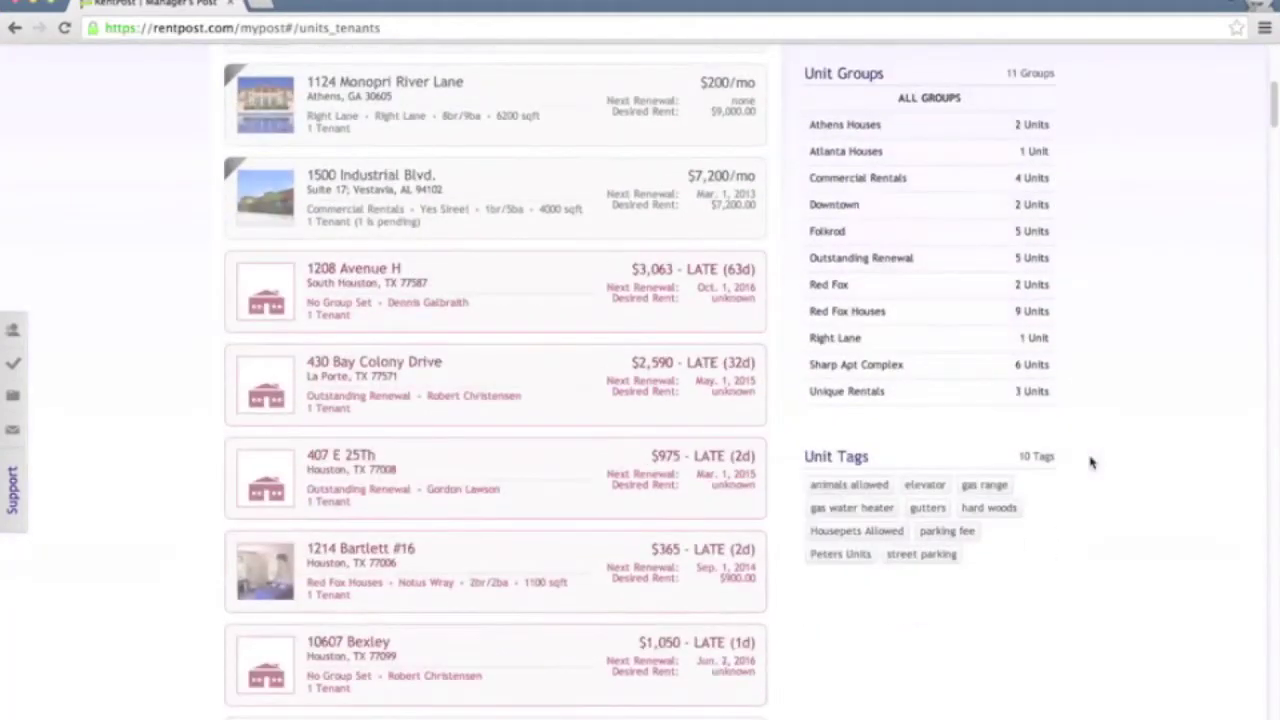
click(860, 489)
scroll(1120, 480, up, 4)
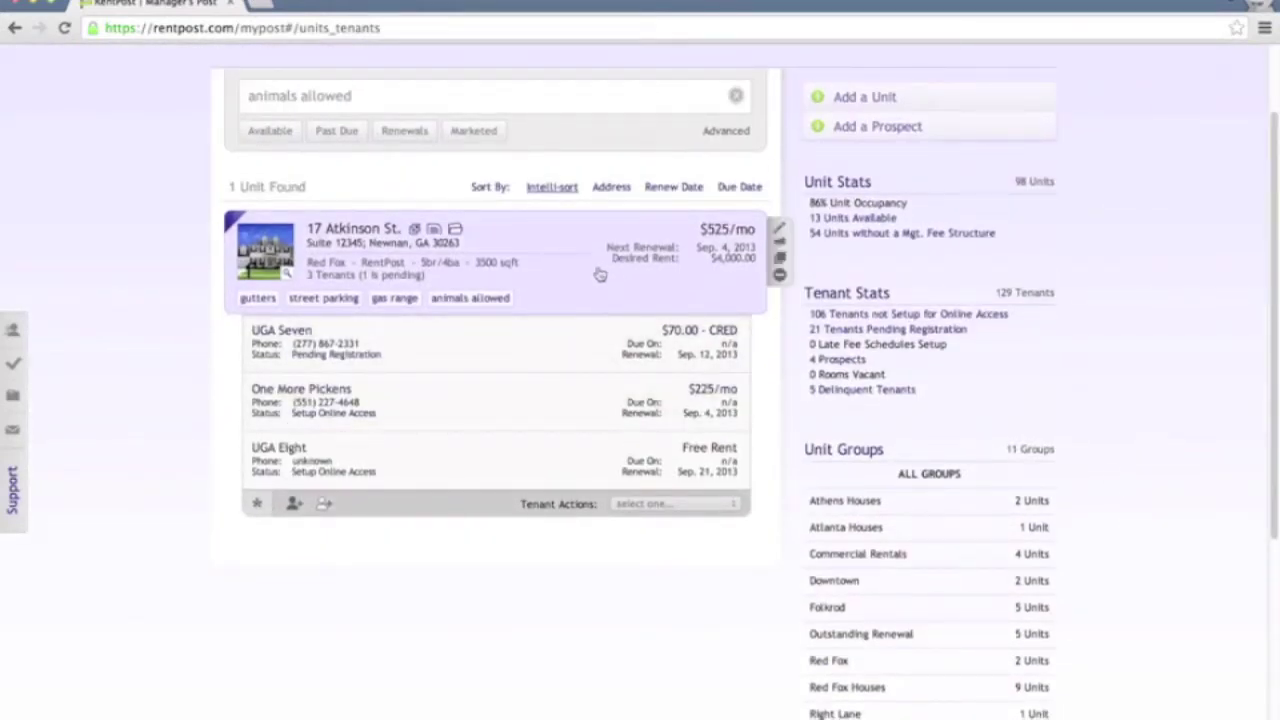
scroll(1122, 488, down, 3)
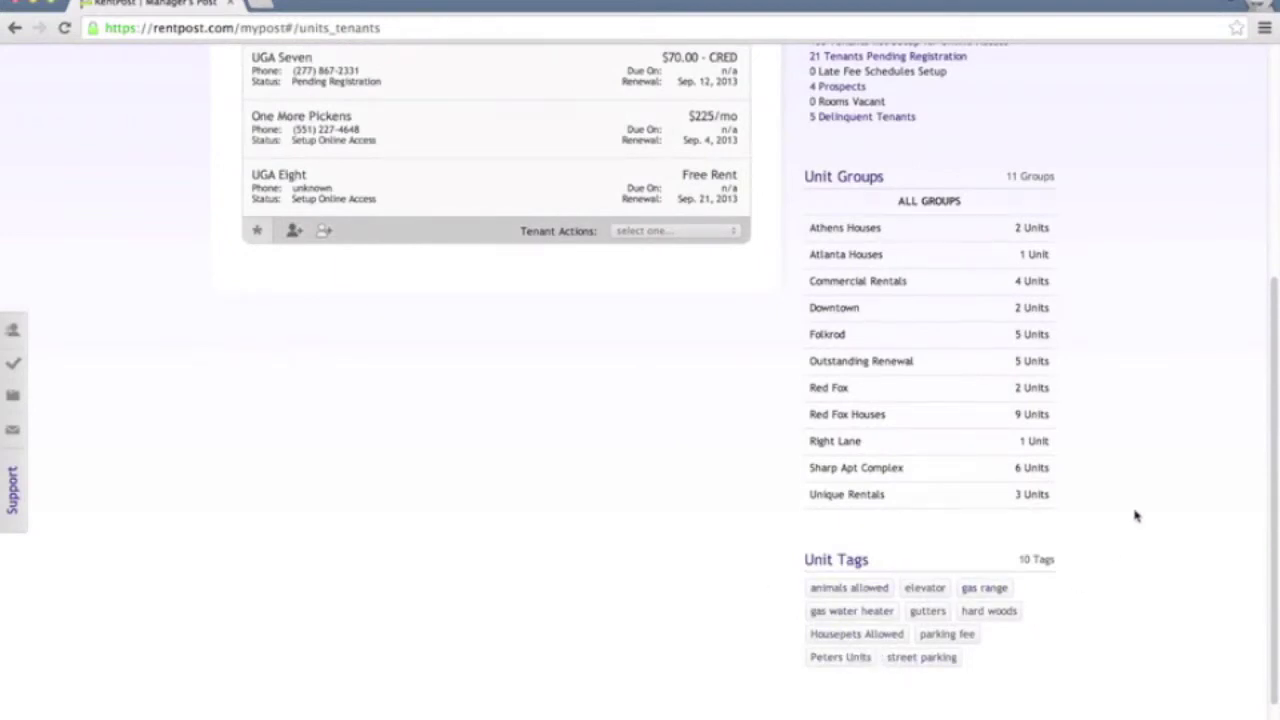
scroll(1135, 515, up, 5)
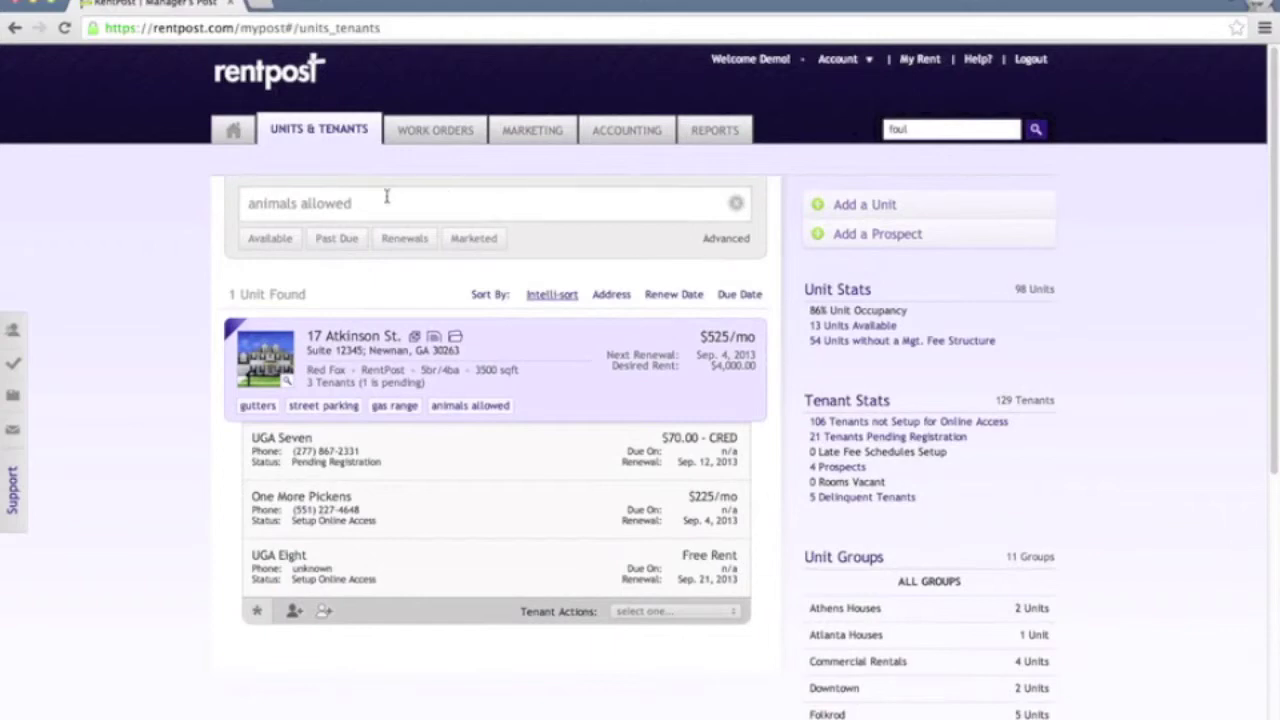
scroll(1123, 428, down, 2)
scroll(1097, 520, up, 2)
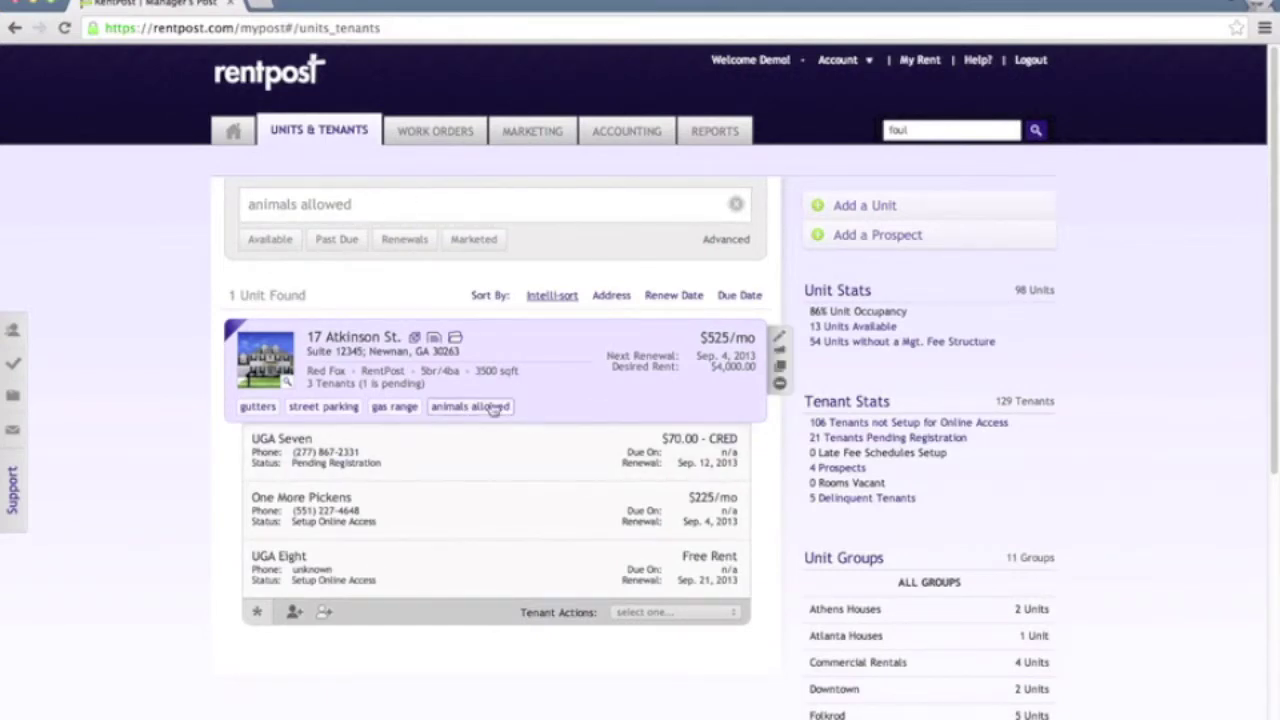
click(736, 206)
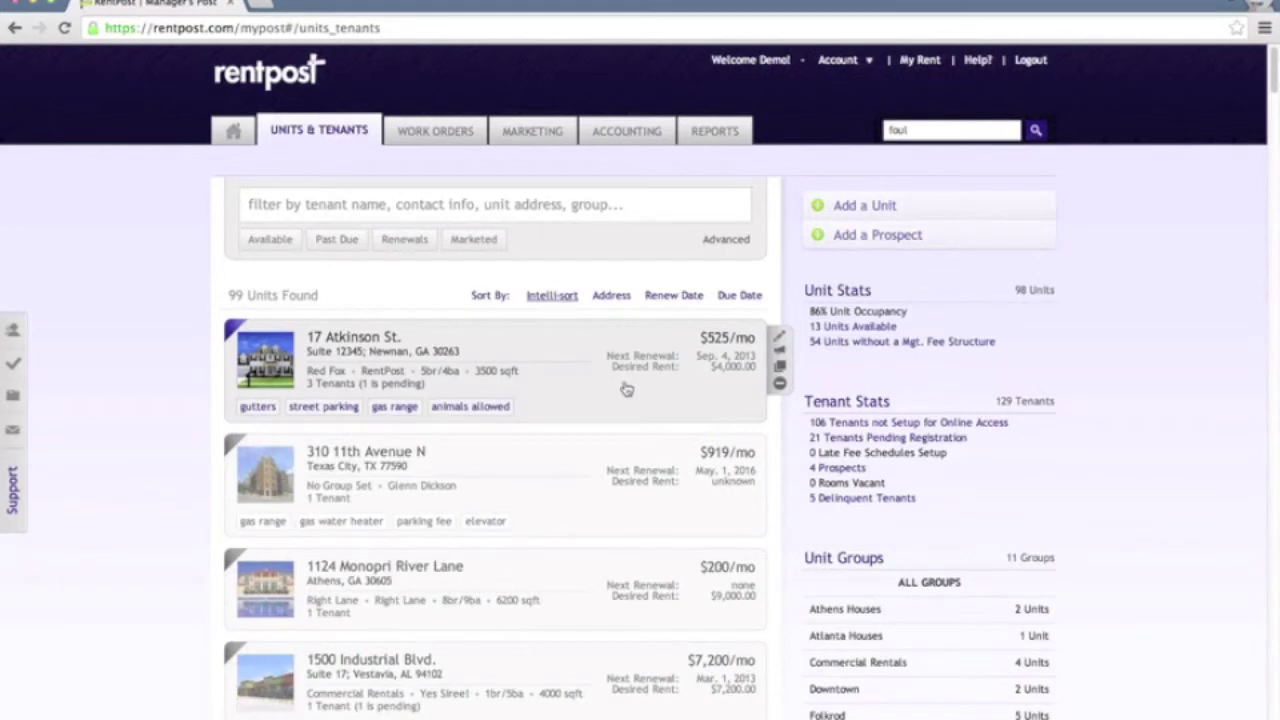
click(340, 241)
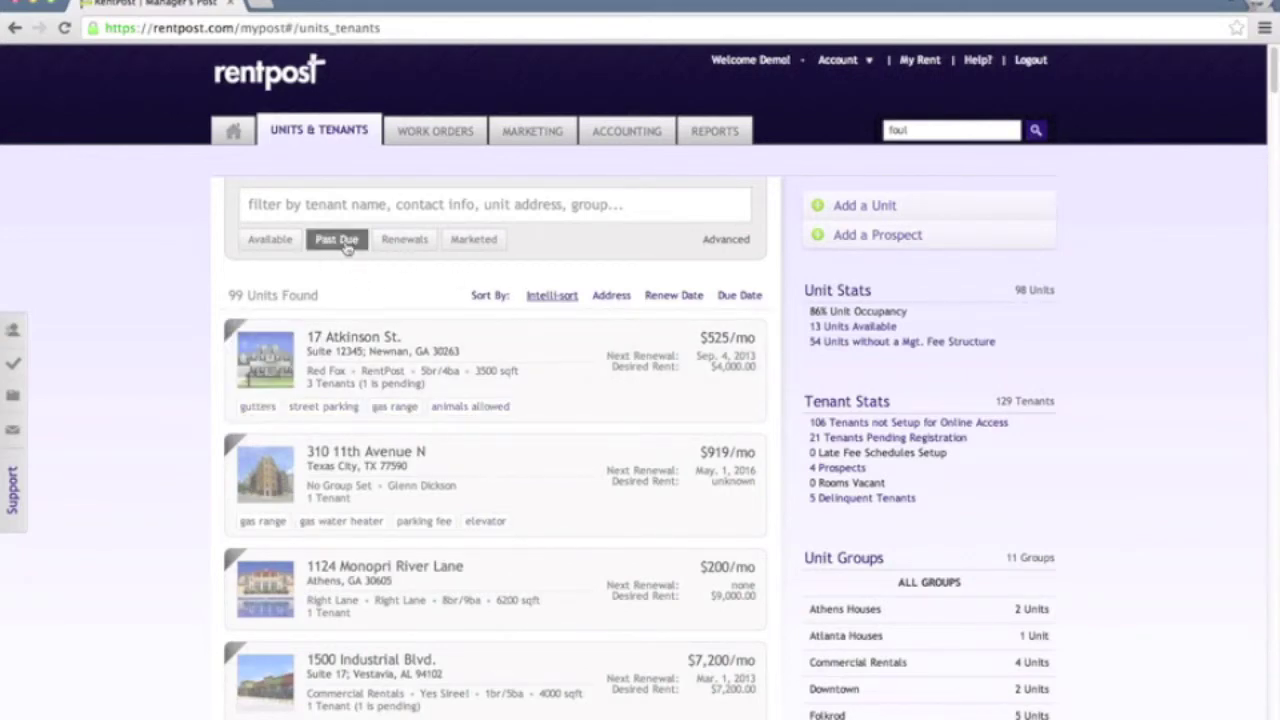
scroll(576, 377, down, 1)
scroll(576, 377, down, 1)
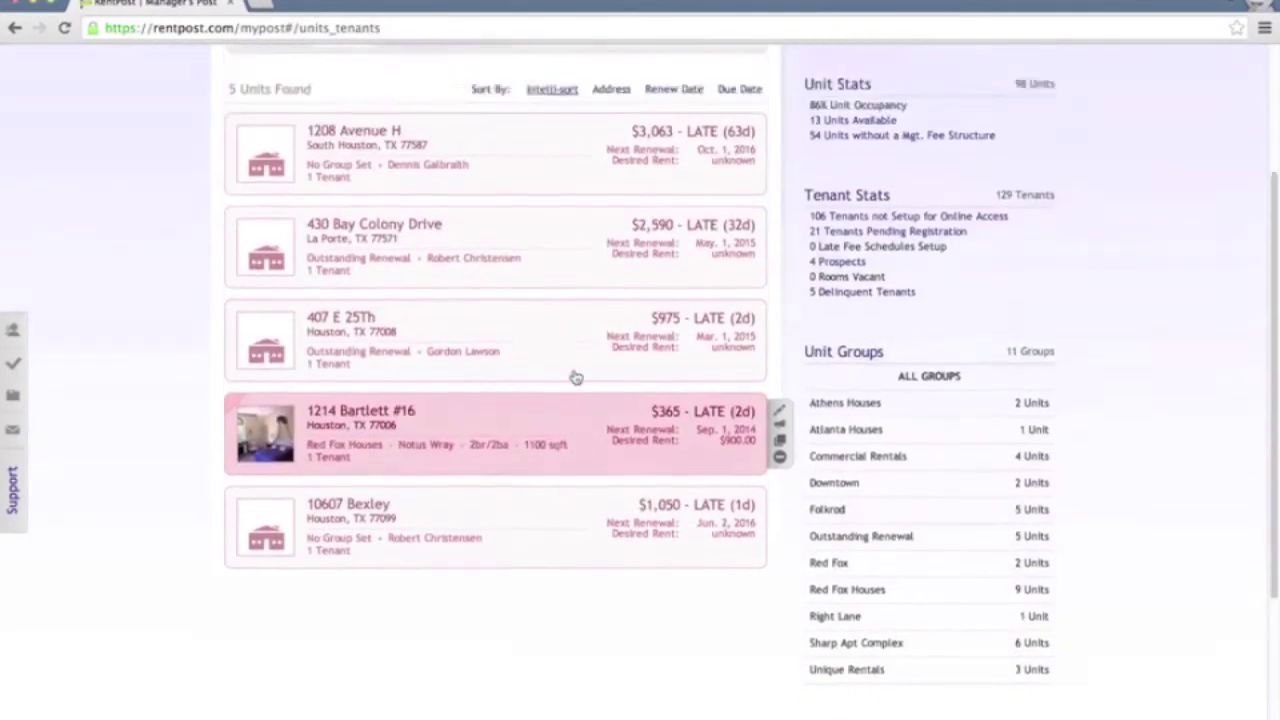
scroll(576, 377, up, 3)
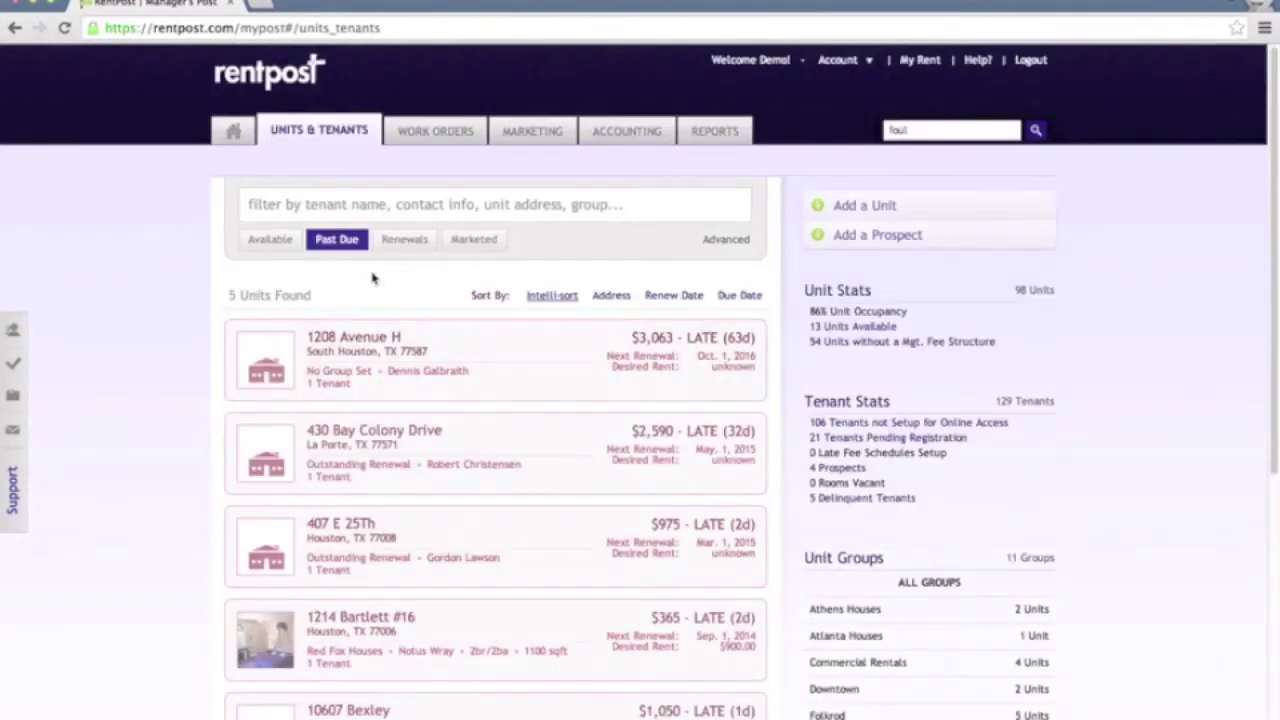
click(278, 246)
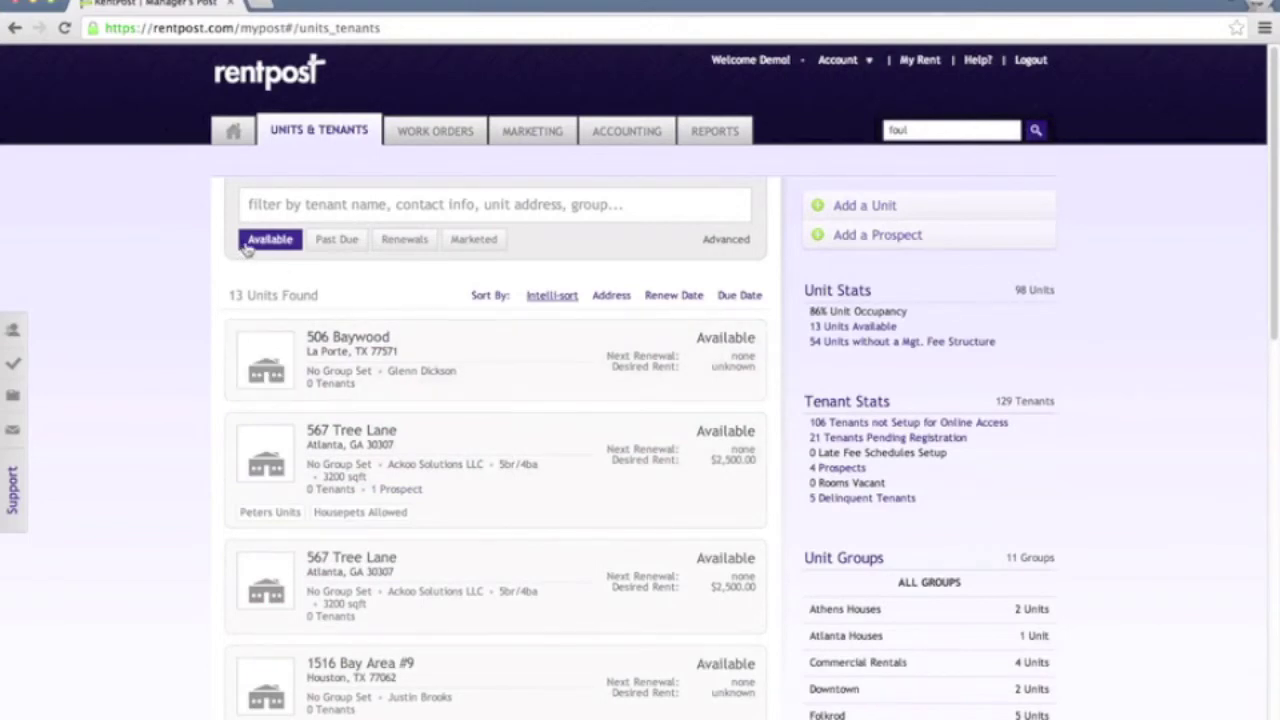
click(288, 244)
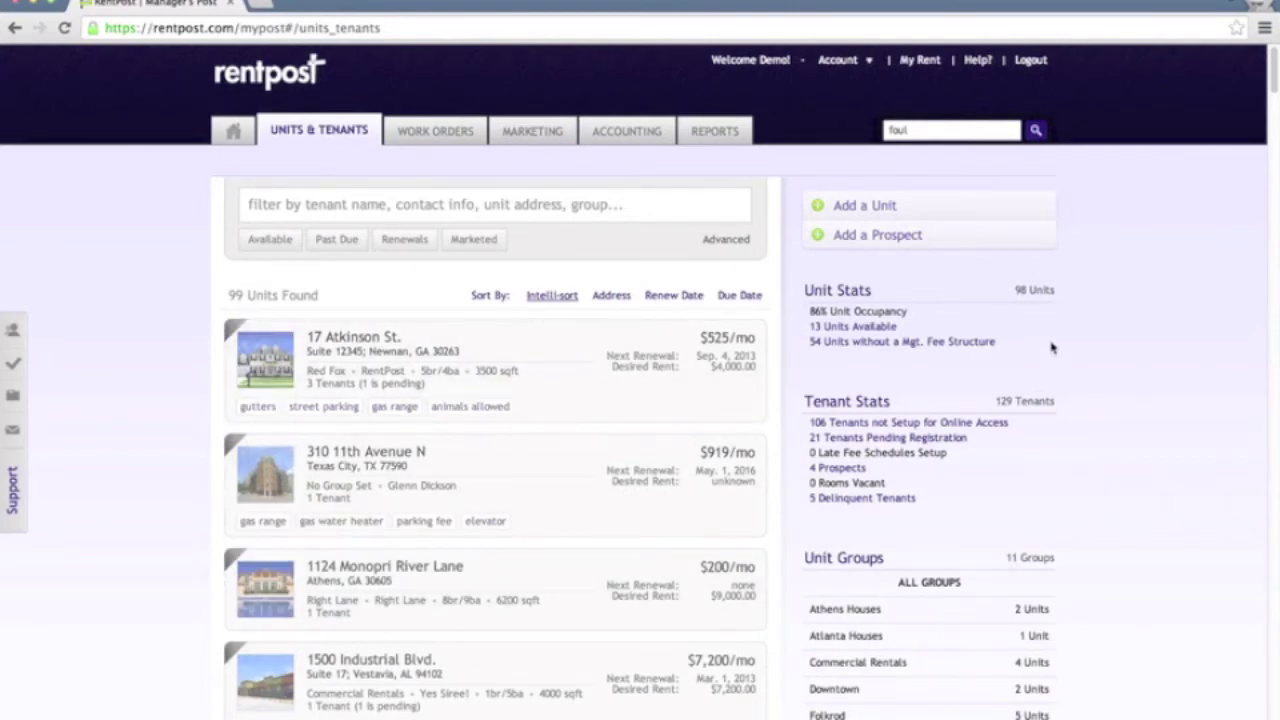
click(889, 206)
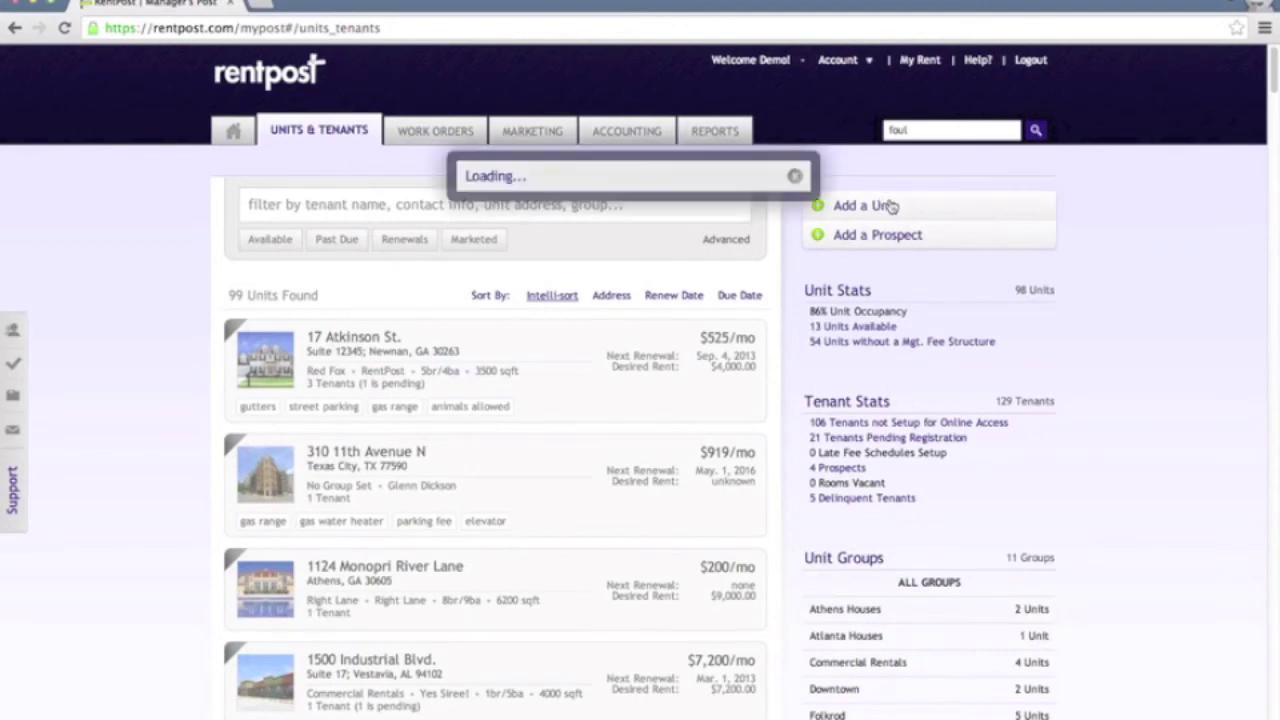
key(Escape)
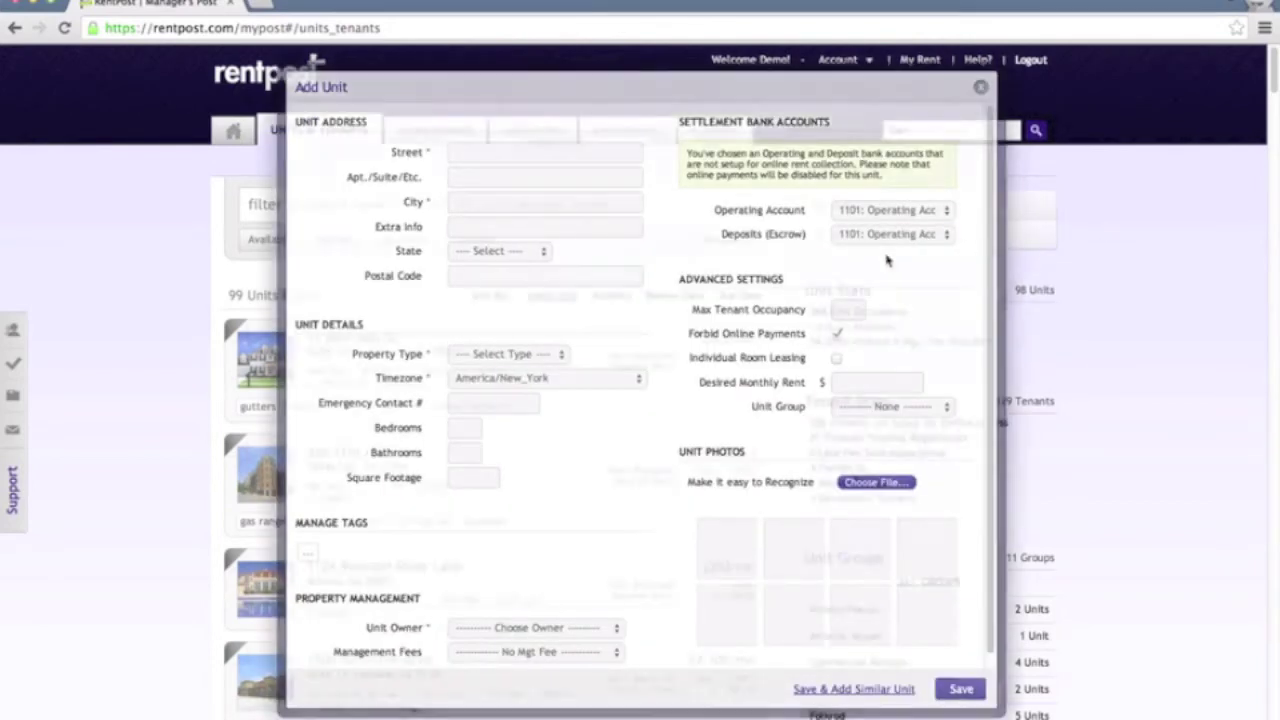